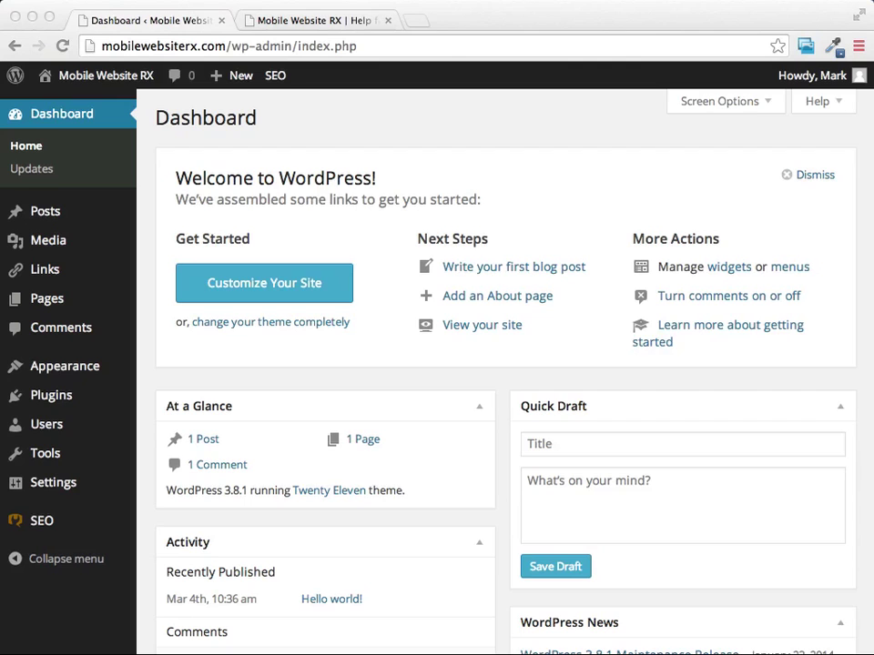
Open the Hello world! post from Recent Posts on the live site, then return to the Dashboard
left_click(323, 22)
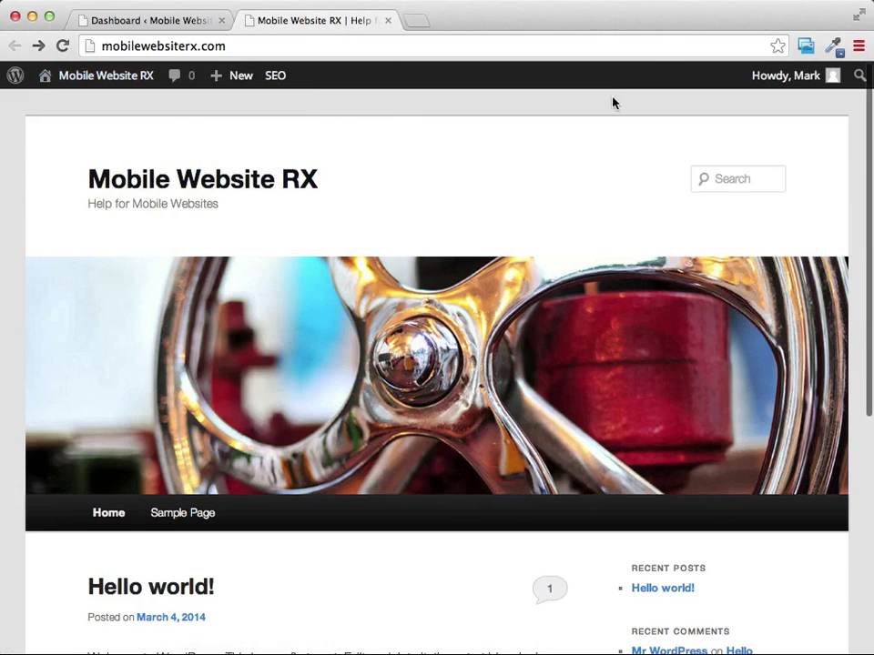
scroll(440, 149, "down", 3)
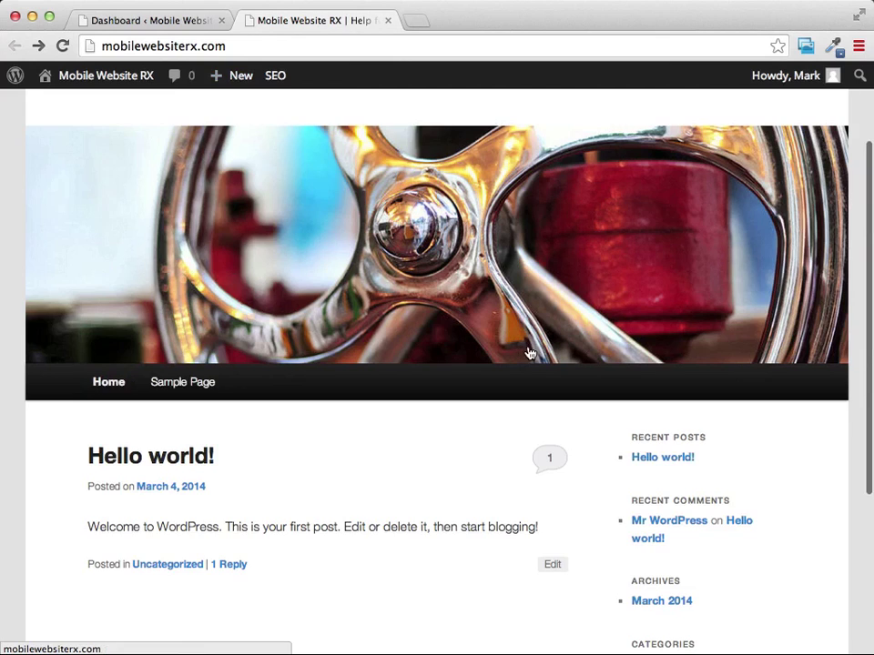
scroll(526, 352, "down", 2)
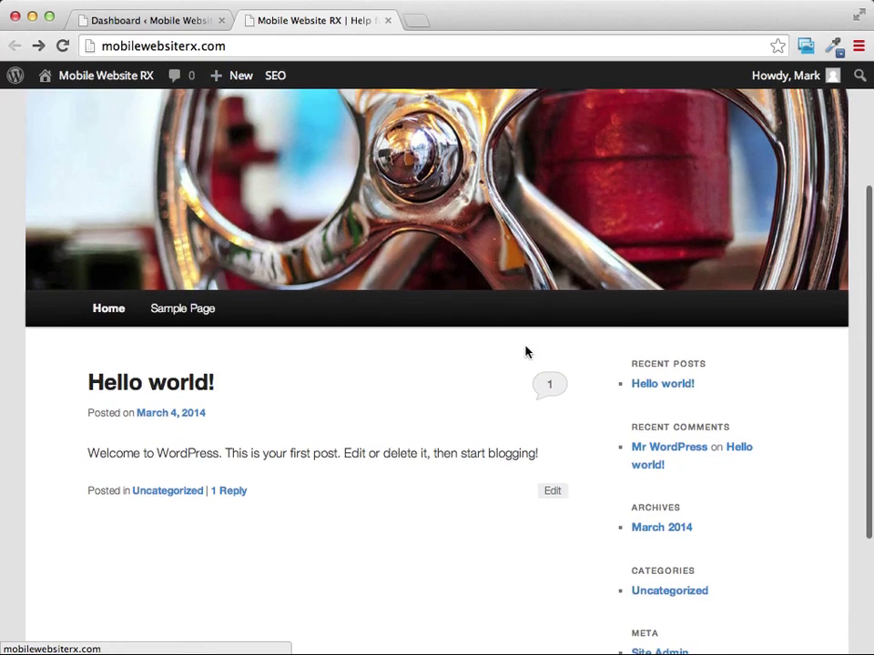
left_click(655, 389)
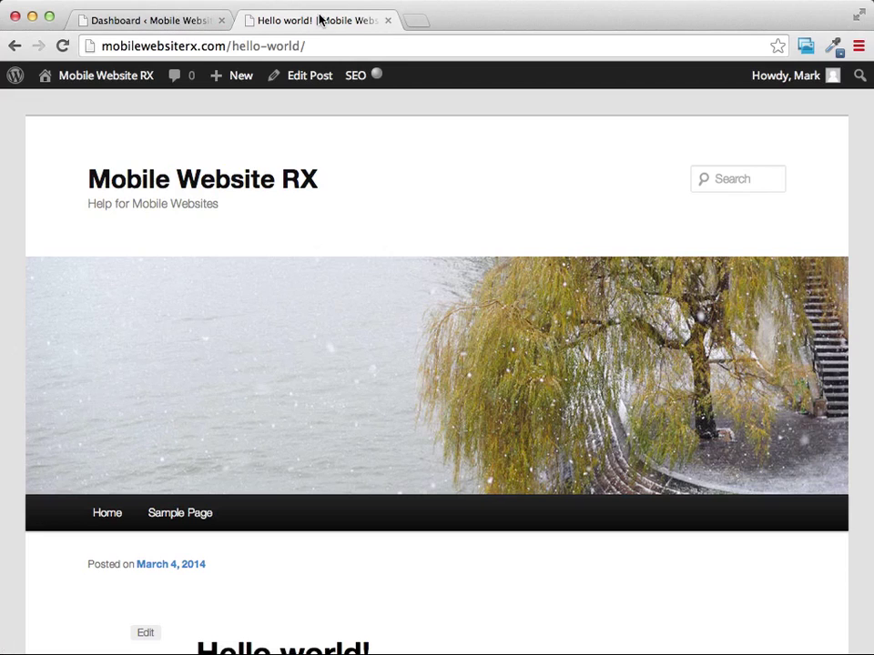
left_click(150, 20)
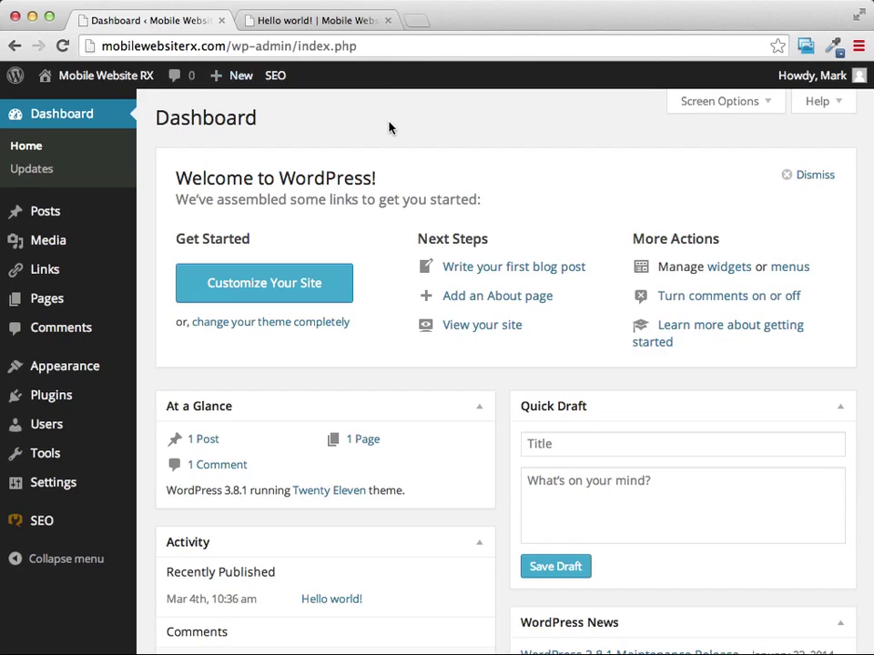
Trash the Hello world! post from the All Posts list
left_click(91, 122)
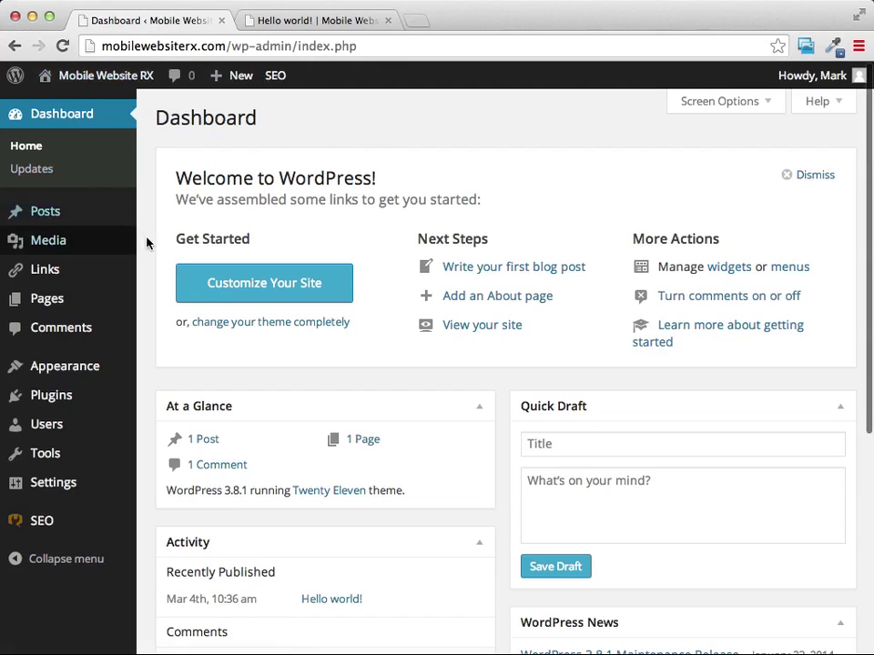
mouse_move(63, 208)
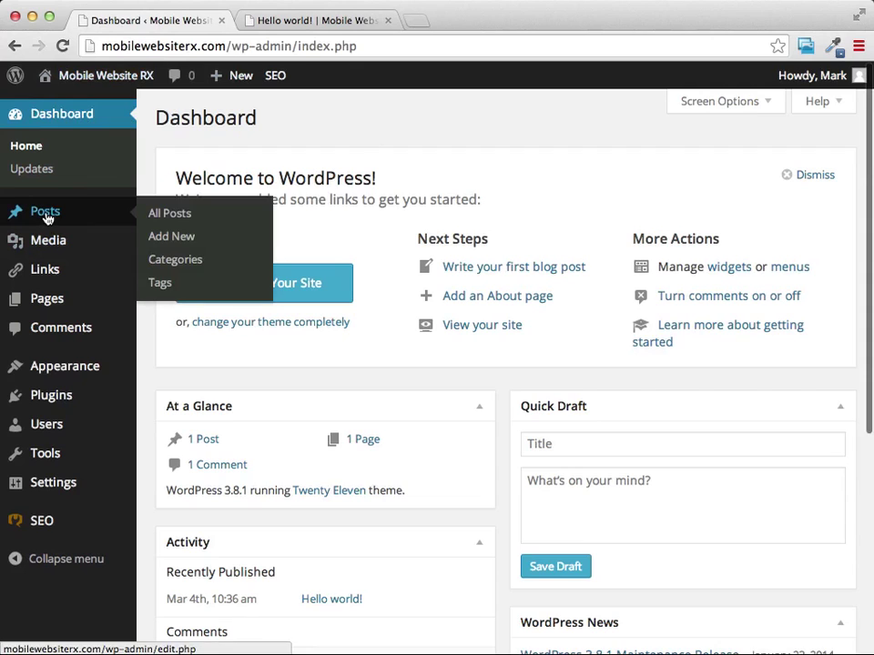
left_click(46, 215)
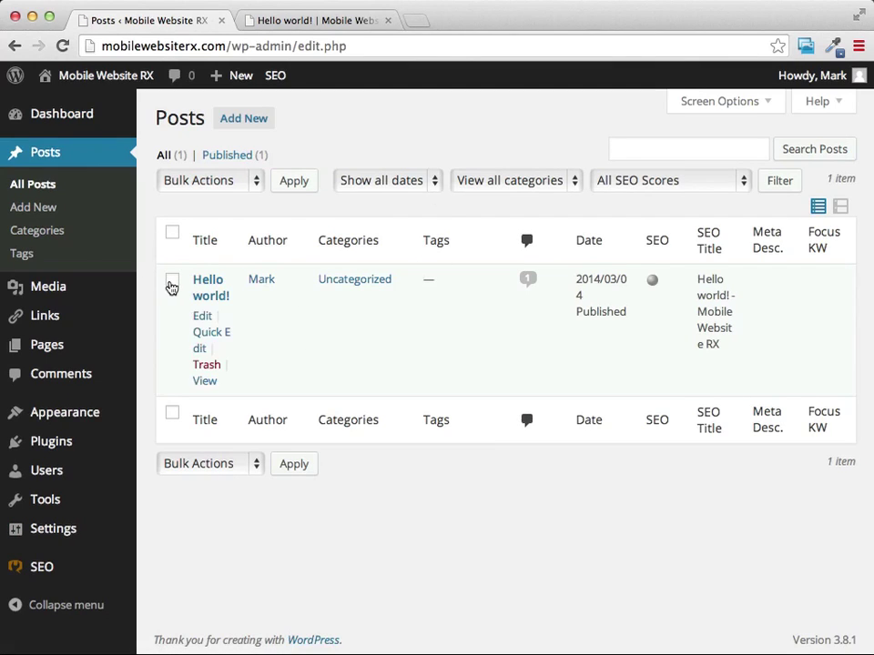
left_click(171, 282)
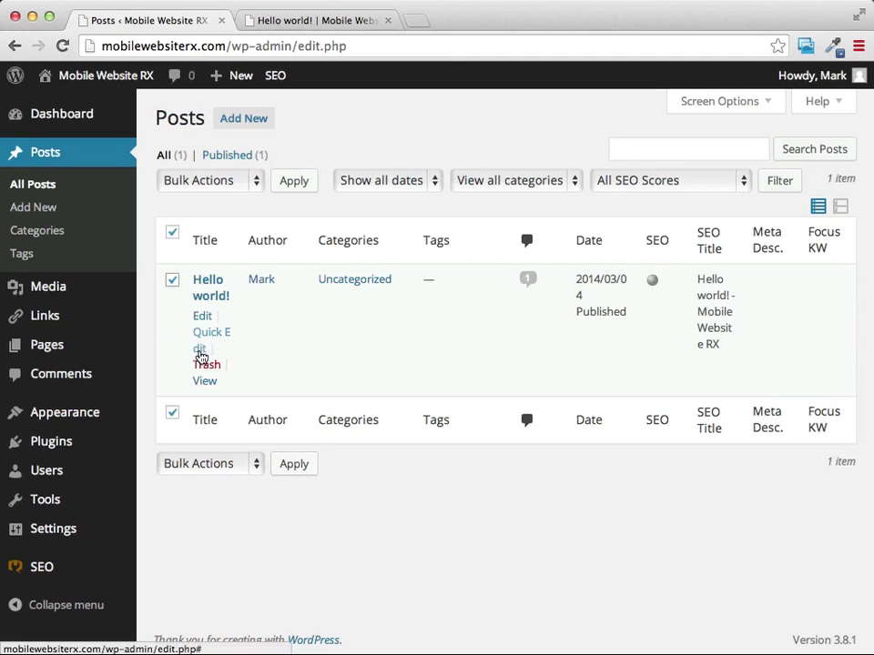
left_click(207, 366)
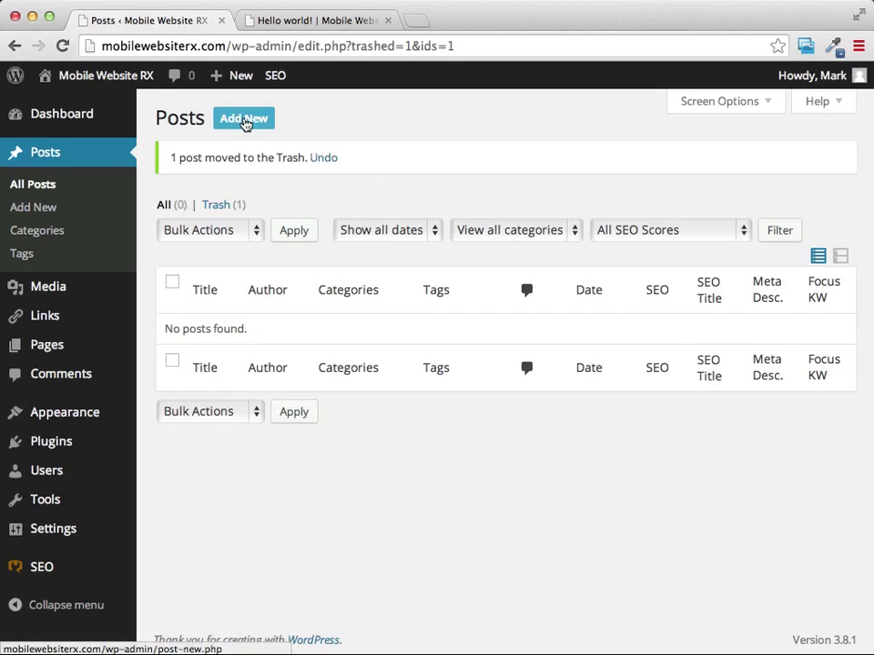
Create a new post titled 'A New Mobile Website' and move into its body editor
left_click(244, 119)
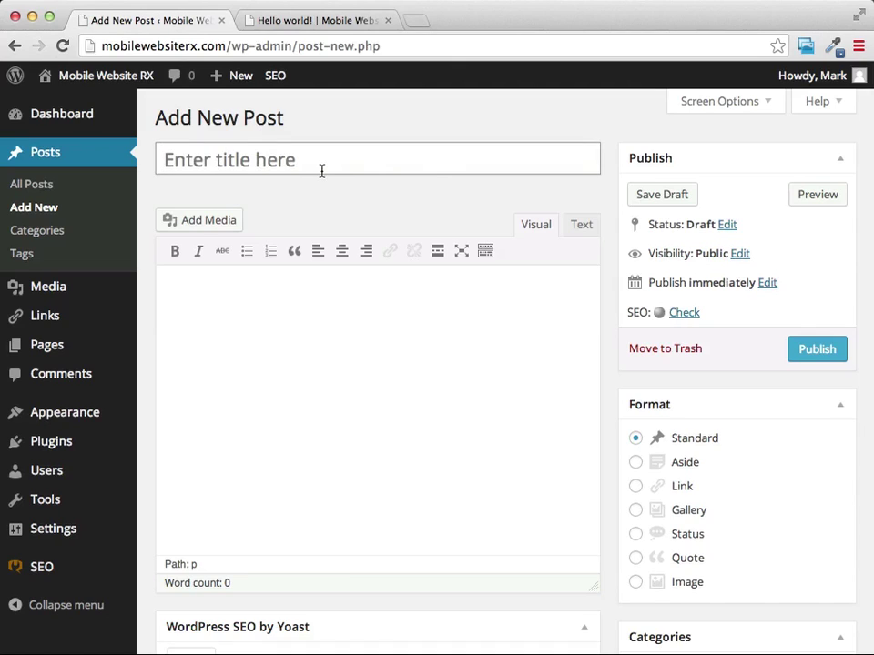
left_click(296, 160)
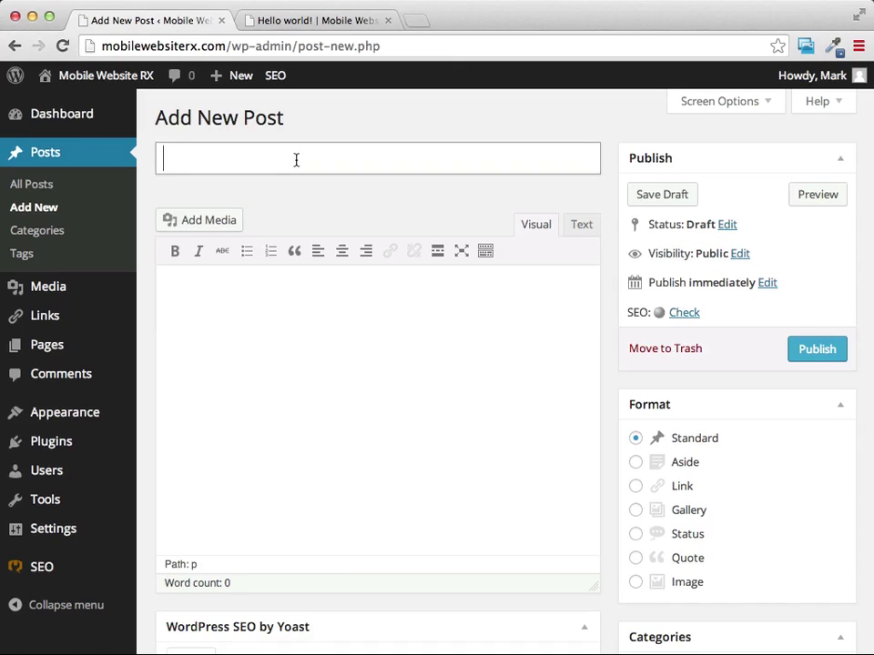
type("A New ")
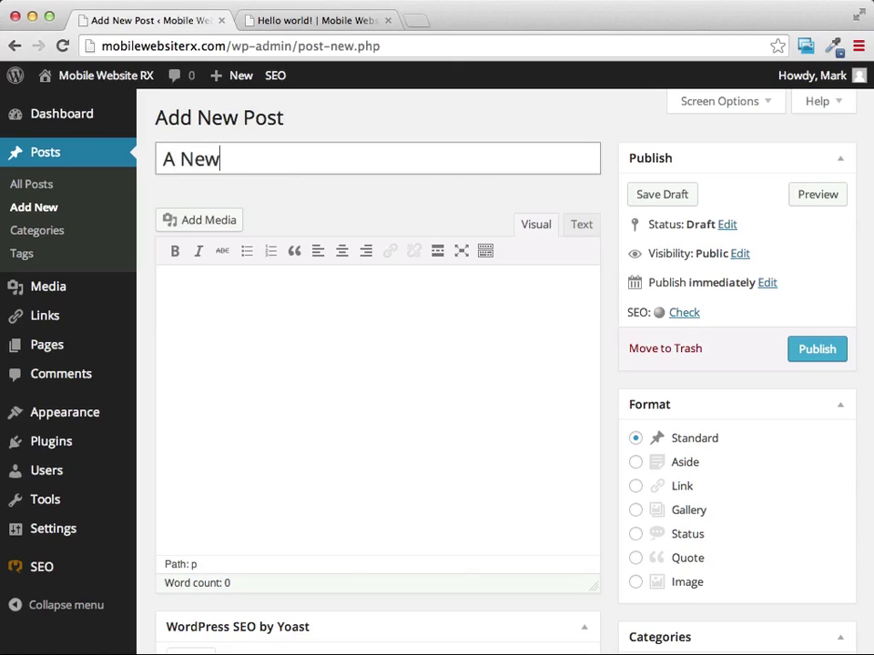
type("Mobi")
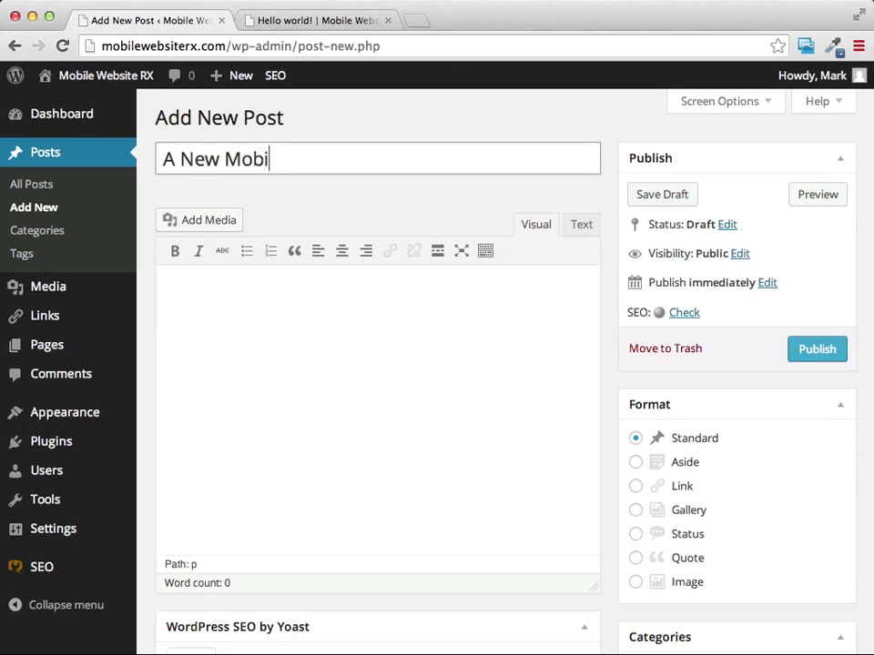
type("le Website")
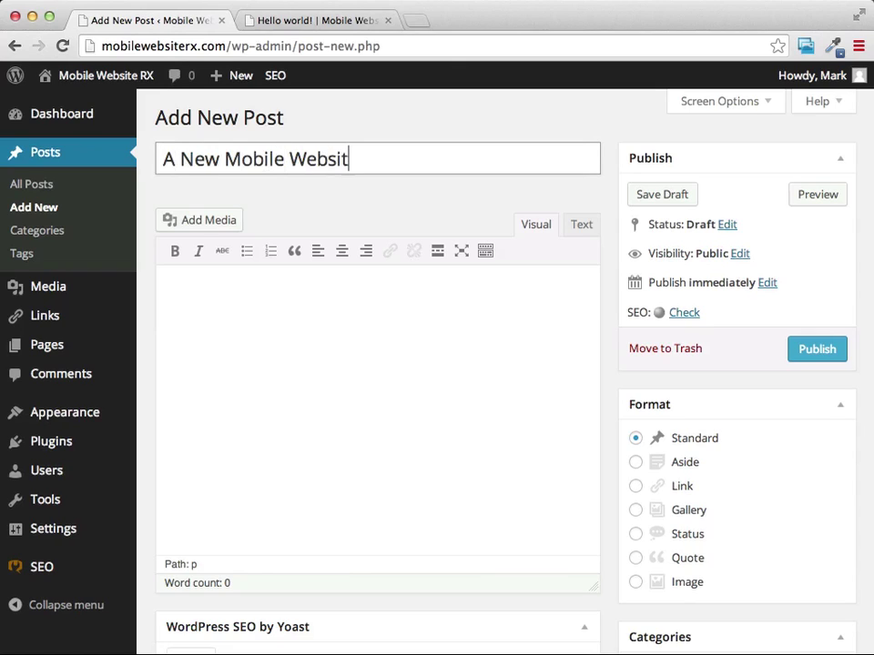
left_click(203, 295)
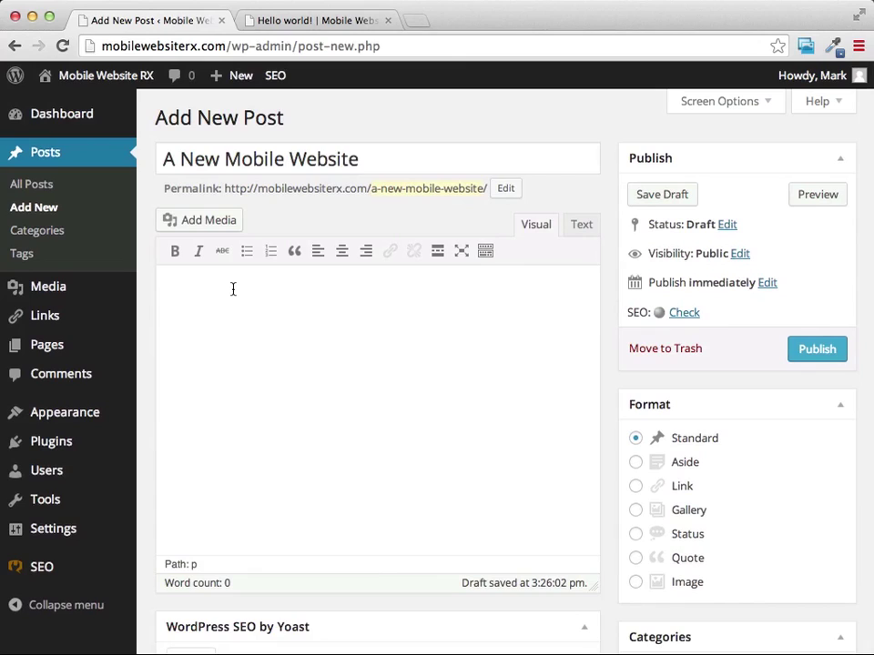
Type the body paragraphs 'This is where our content goes.' and 'We can talk about whatever we want on this page'
type("This is where our content")
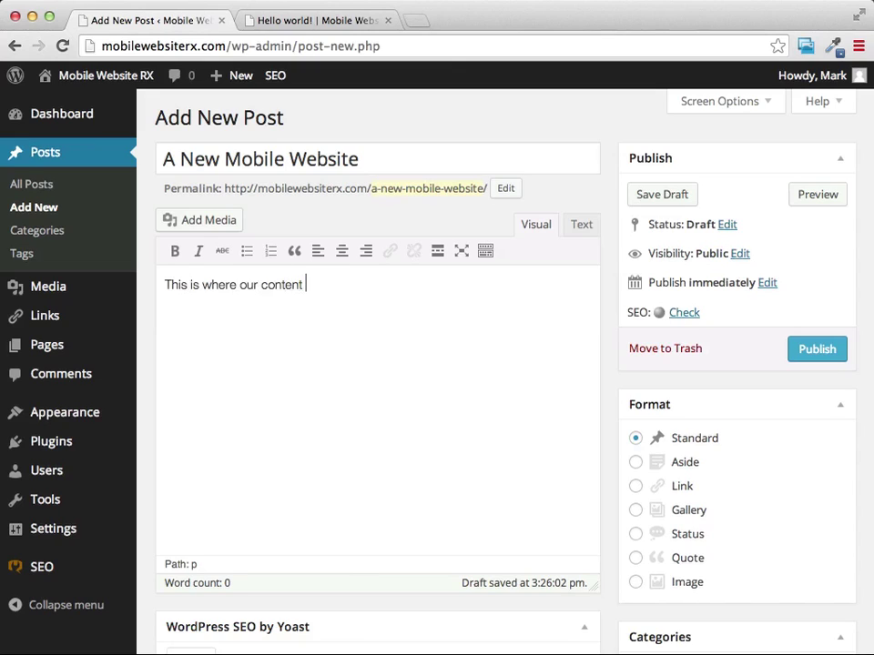
type(" goes.")
key("Return")
type("We can talk ab")
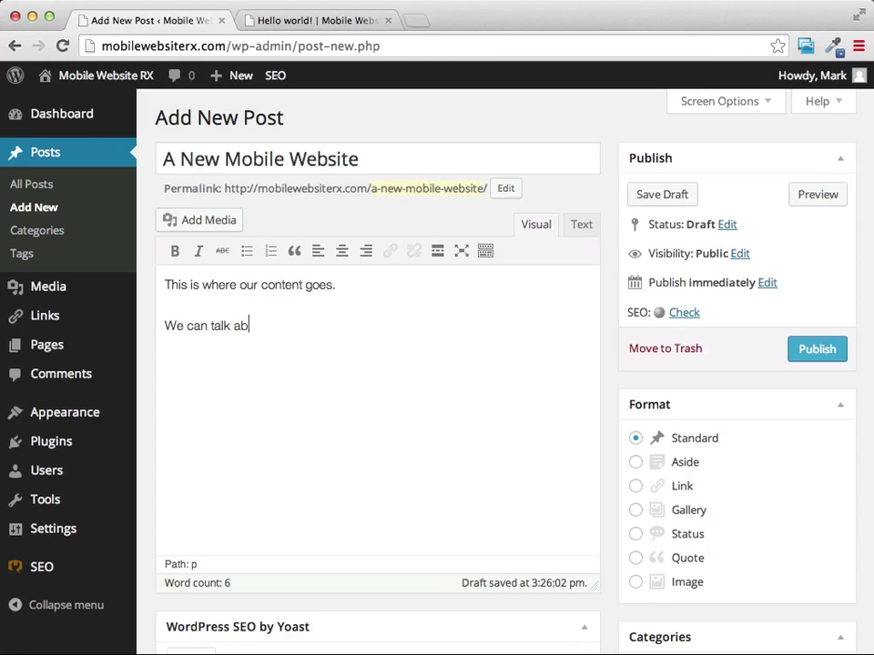
type("out whatever we want ")
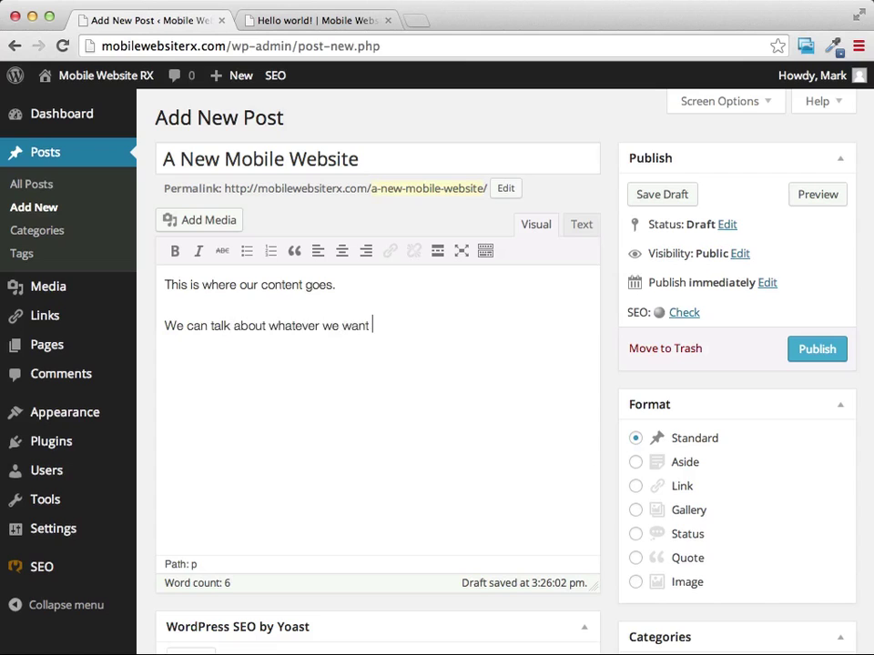
type("on this page.")
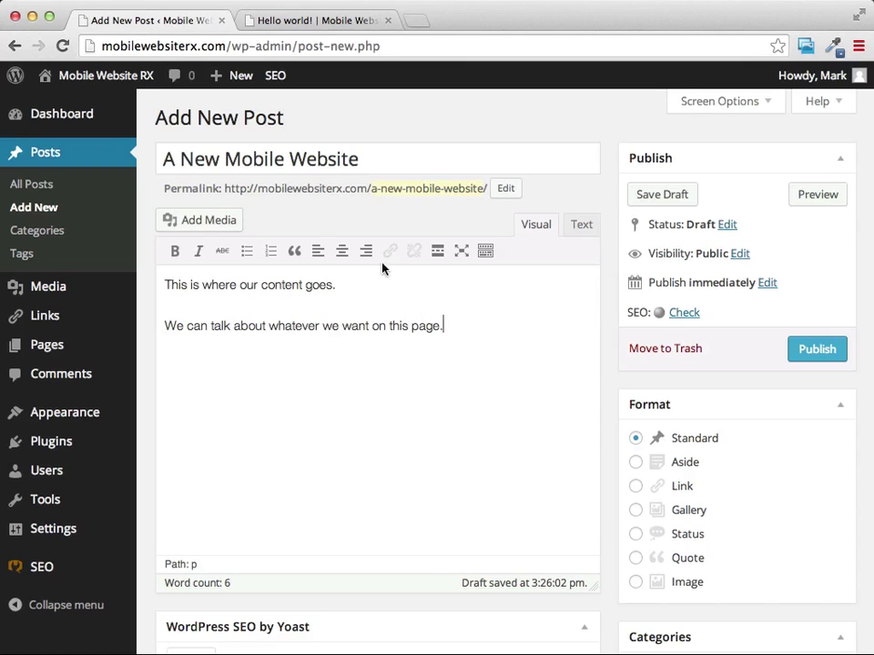
scroll(392, 268, "down", 1)
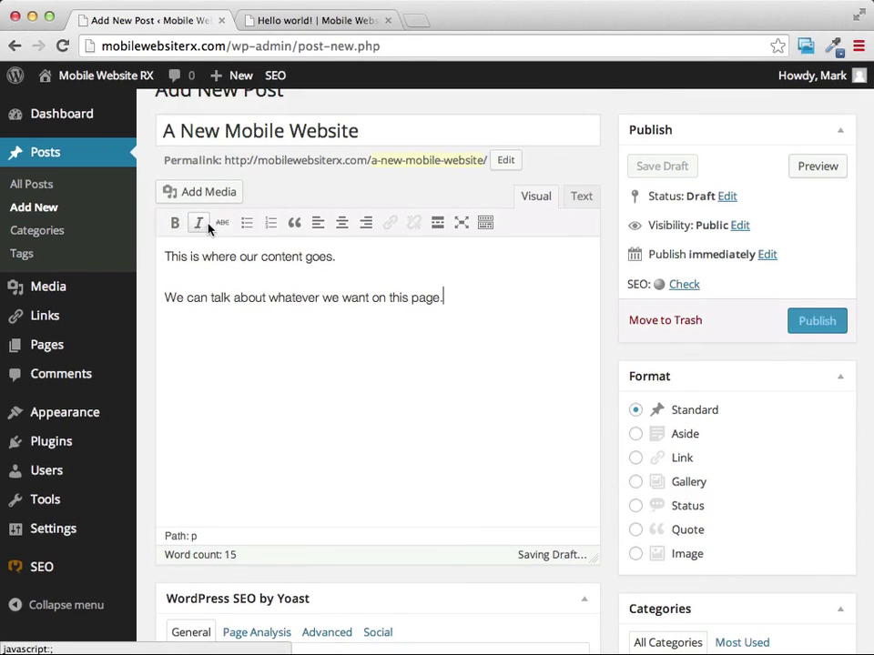
scroll(243, 241, "down", 1)
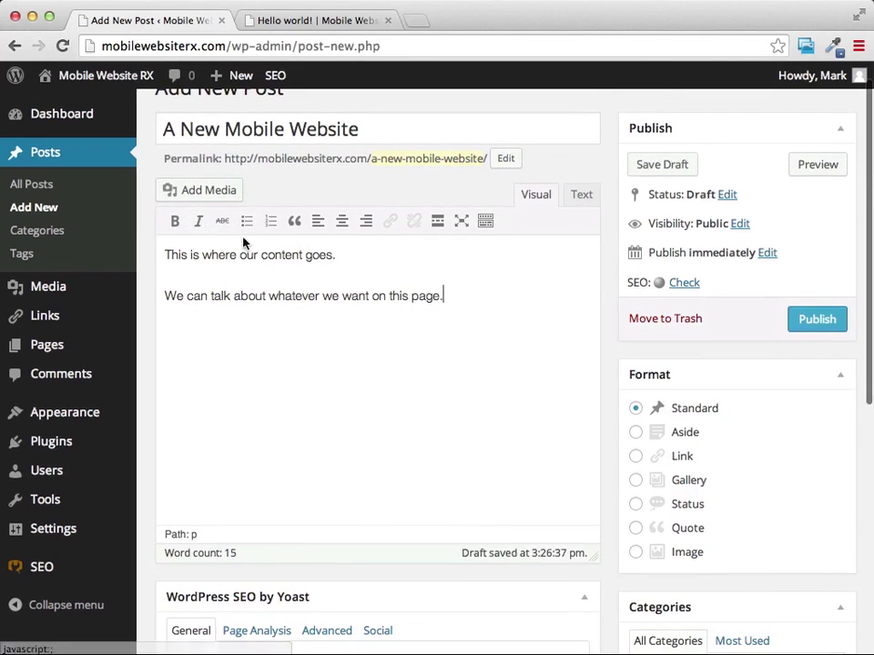
scroll(332, 271, "up", 1)
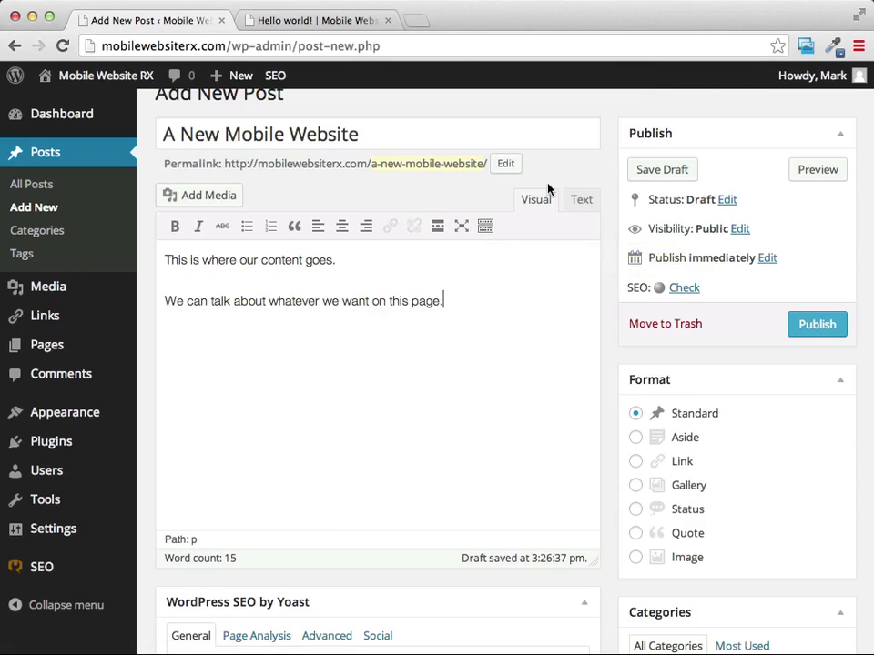
Reveal the editor's extra formatting toolbar and check the paragraph format list
left_click(485, 227)
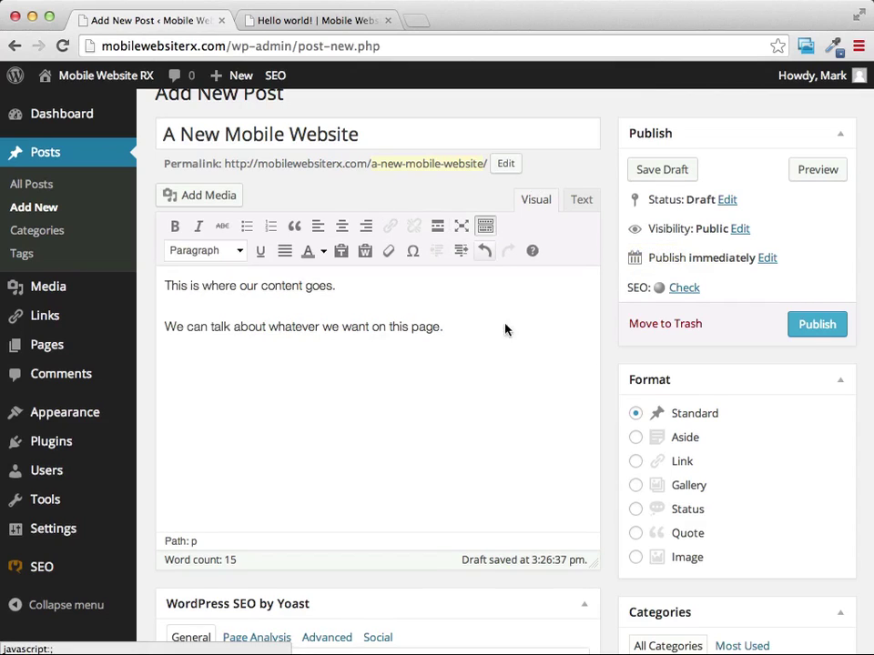
left_click(239, 253)
left_click(237, 252)
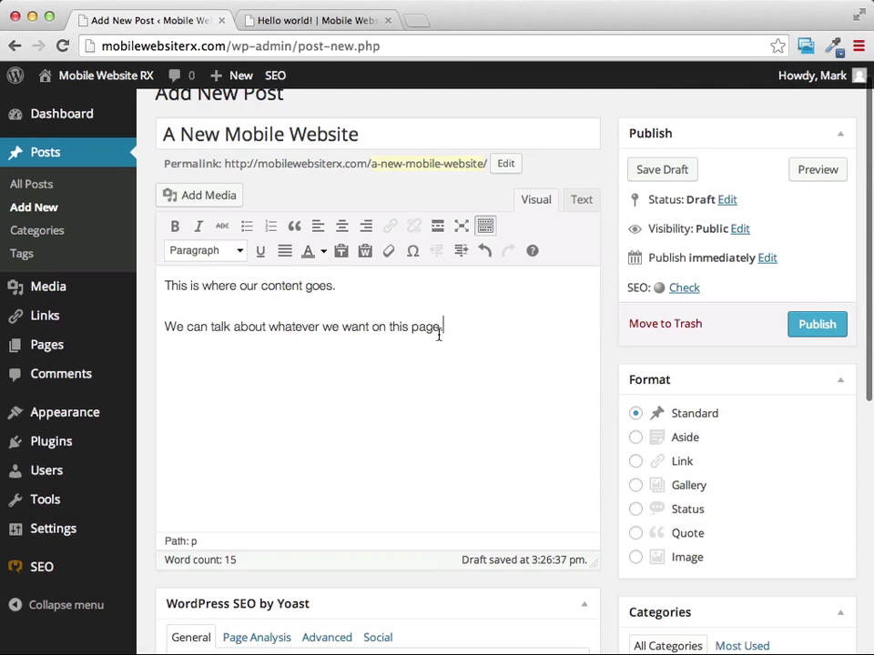
scroll(463, 329, "right", 1)
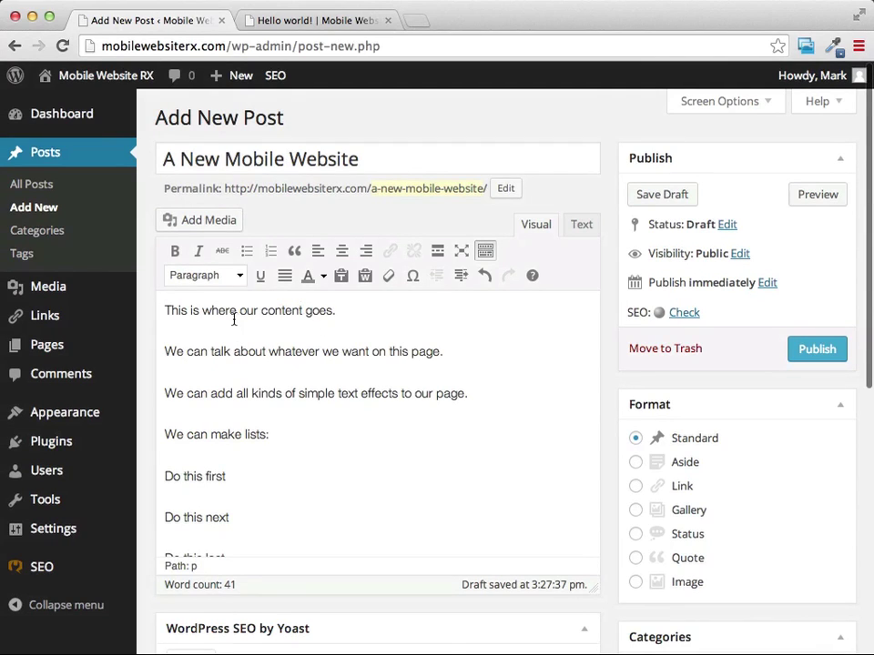
Make the opening sentence 'This is where our content goes.' a Heading 1
left_click_drag(165, 312, 340, 312)
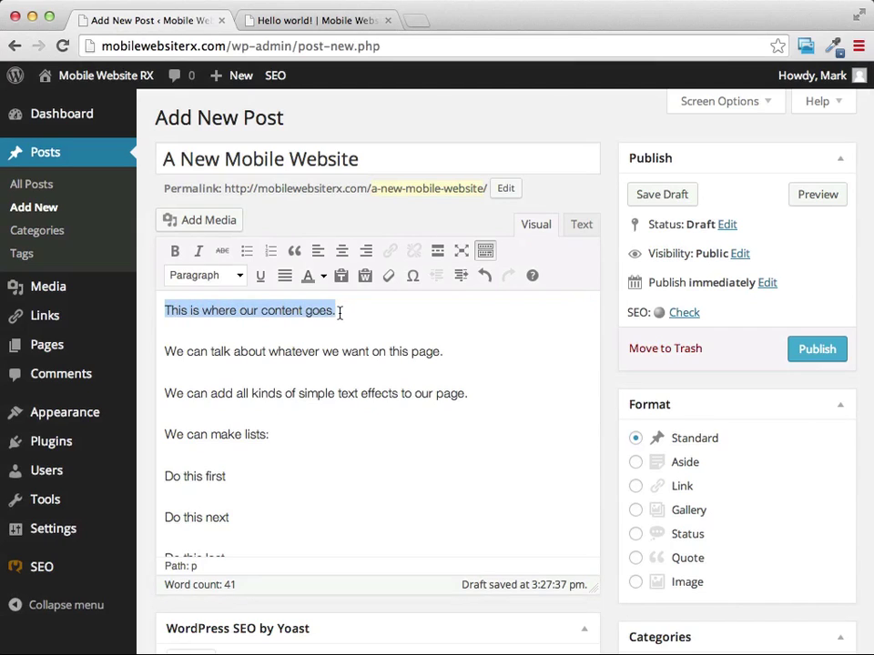
left_click(240, 277)
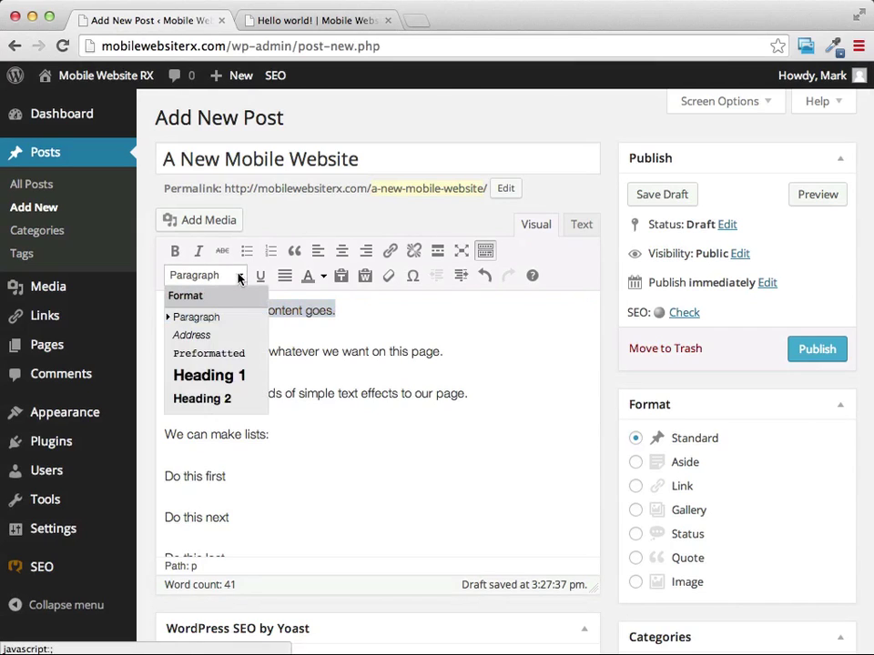
left_click(190, 376)
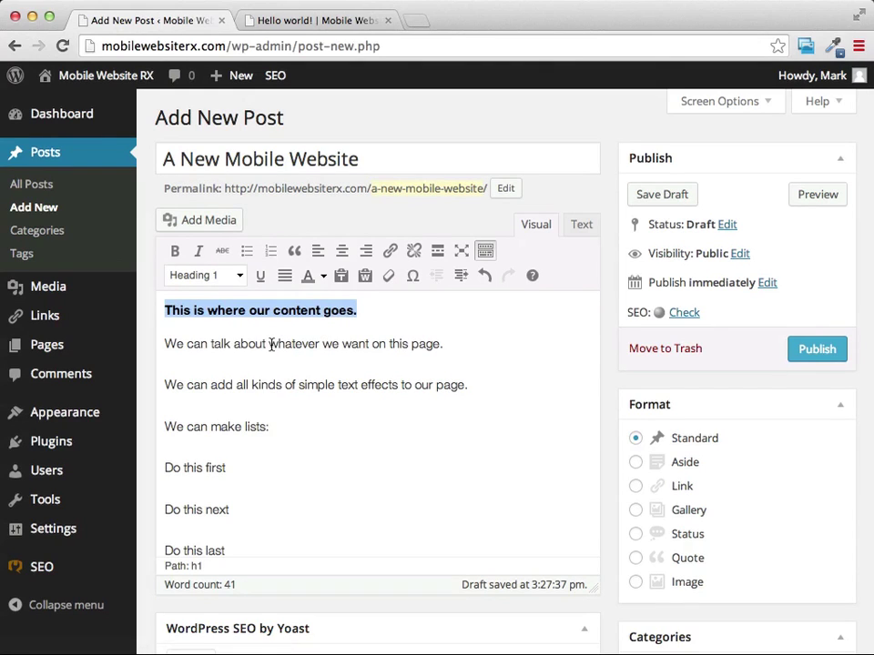
Make 'whatever' bold and underlined, then select the three Do this lines
left_click_drag(269, 346, 321, 345)
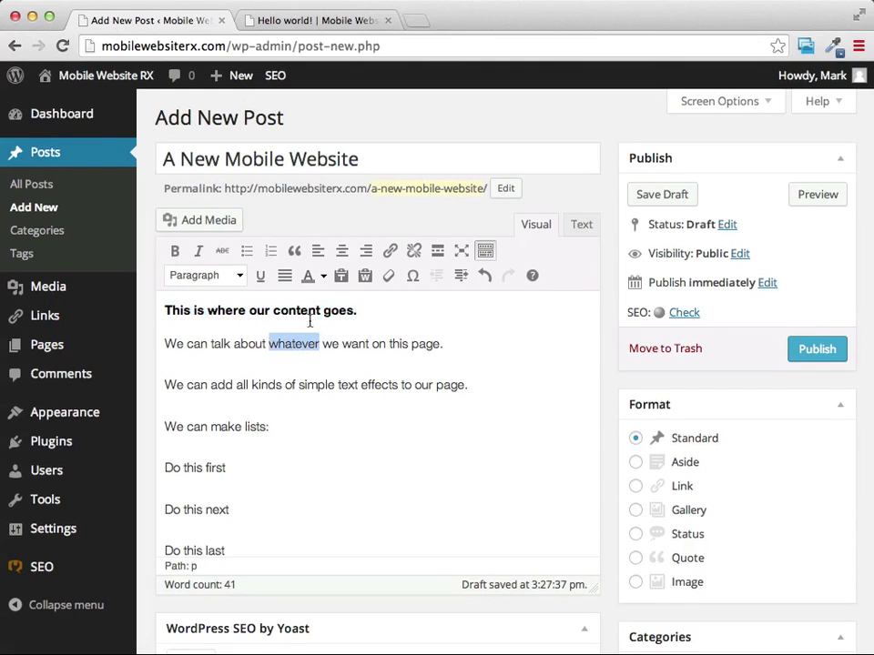
left_click(175, 251)
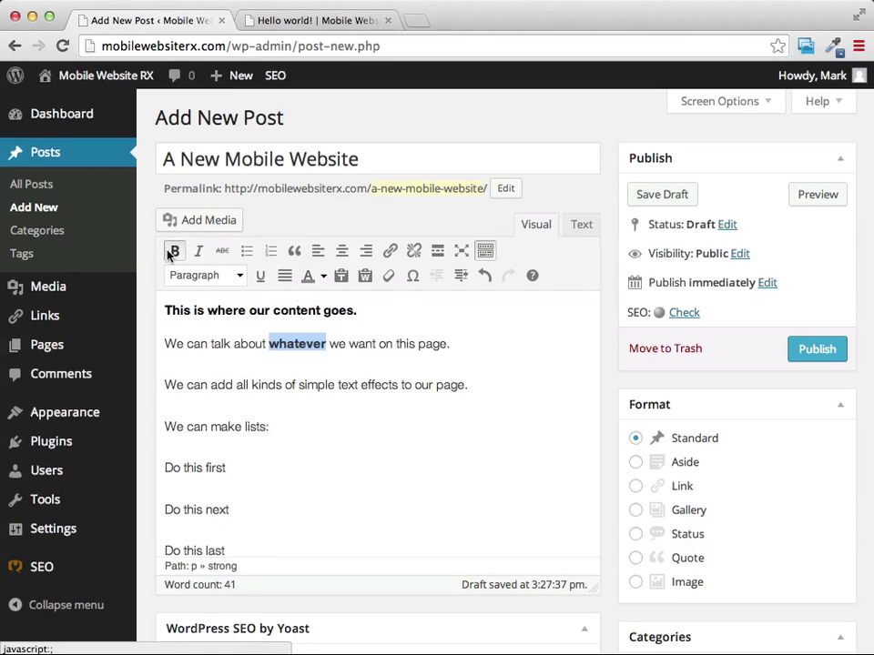
left_click(261, 277)
scroll(412, 410, "down", 4)
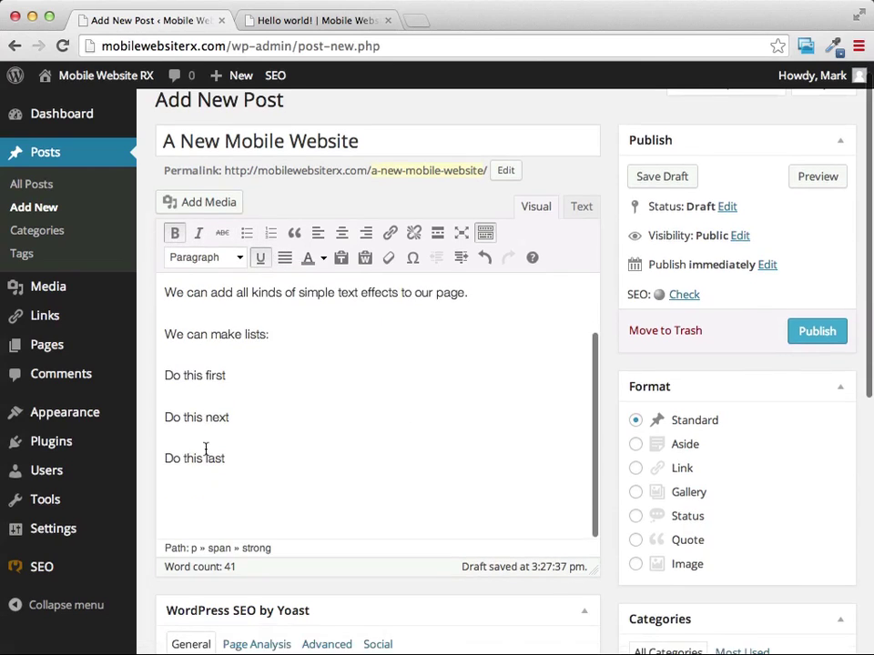
left_click_drag(230, 461, 166, 380)
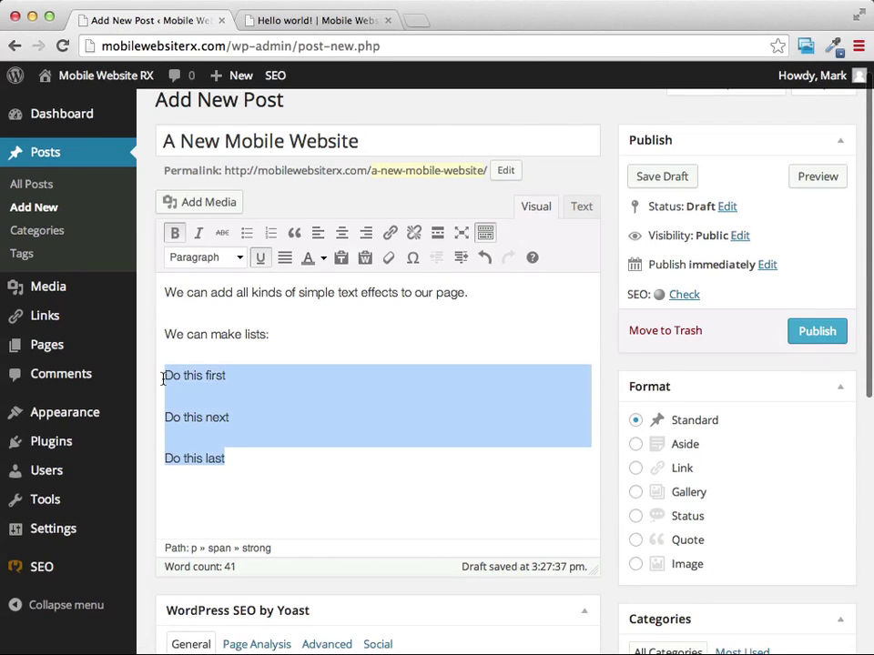
Format the Do this first, next and last lines as a numbered list 1–3
scroll(314, 292, "up", 1)
left_click(270, 233)
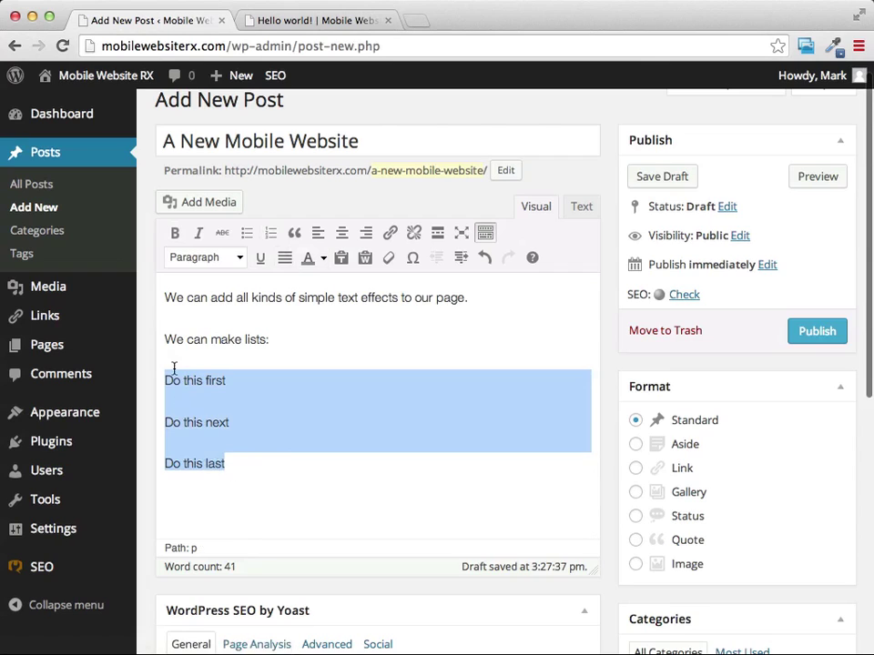
left_click(271, 233)
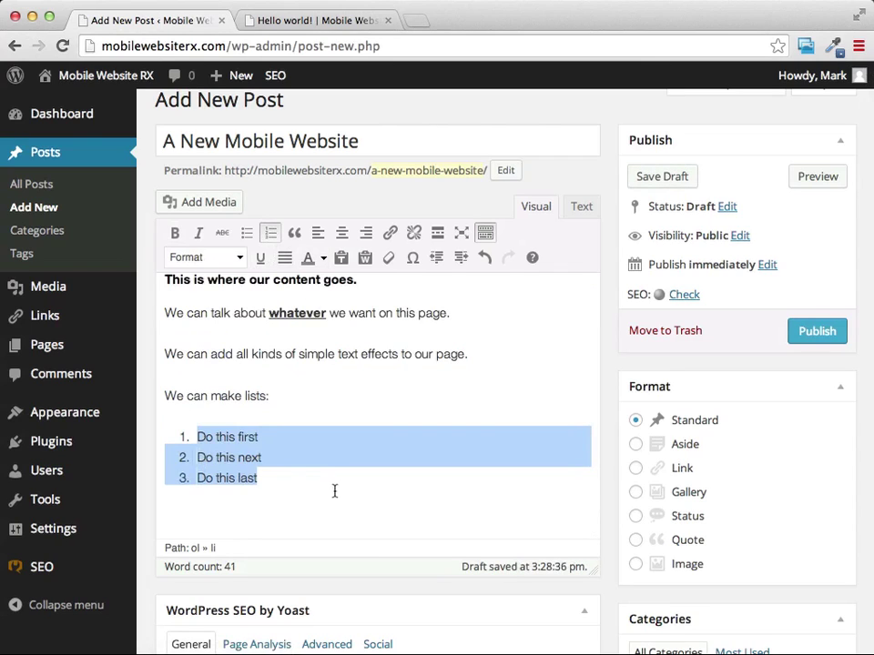
left_click(300, 497)
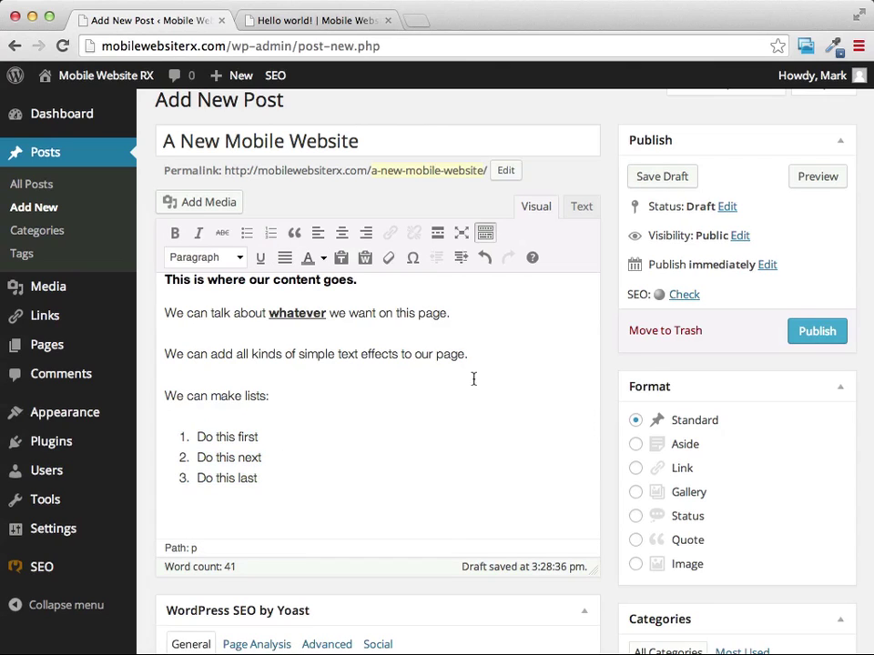
Look over the SEO and category boxes, then publish 'A New Mobile Website'
scroll(478, 347, "down", 5)
scroll(480, 347, "up", 5)
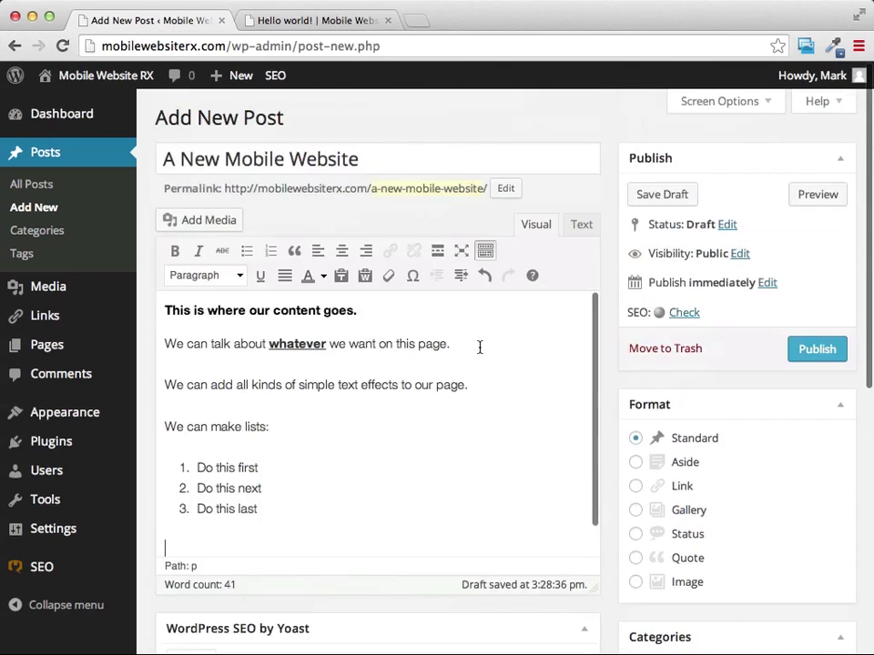
scroll(515, 402, "down", 5)
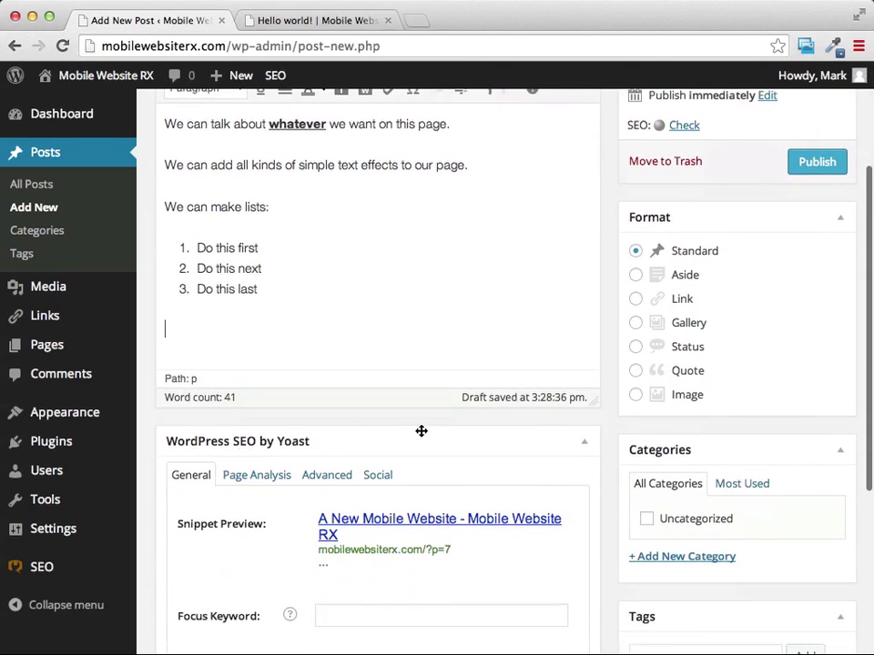
scroll(423, 432, "down", 4)
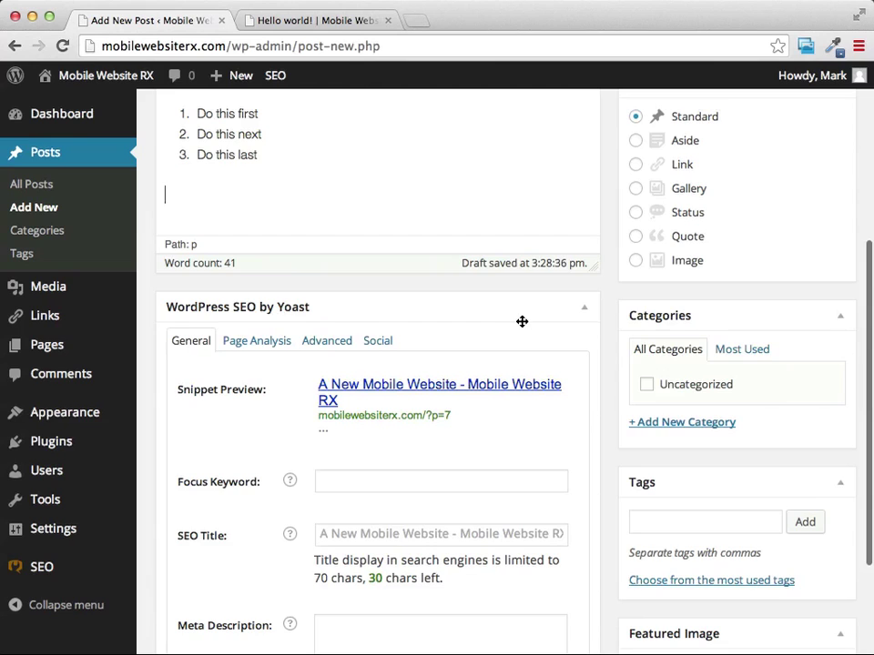
scroll(523, 324, "down", 2)
scroll(519, 324, "up", 10)
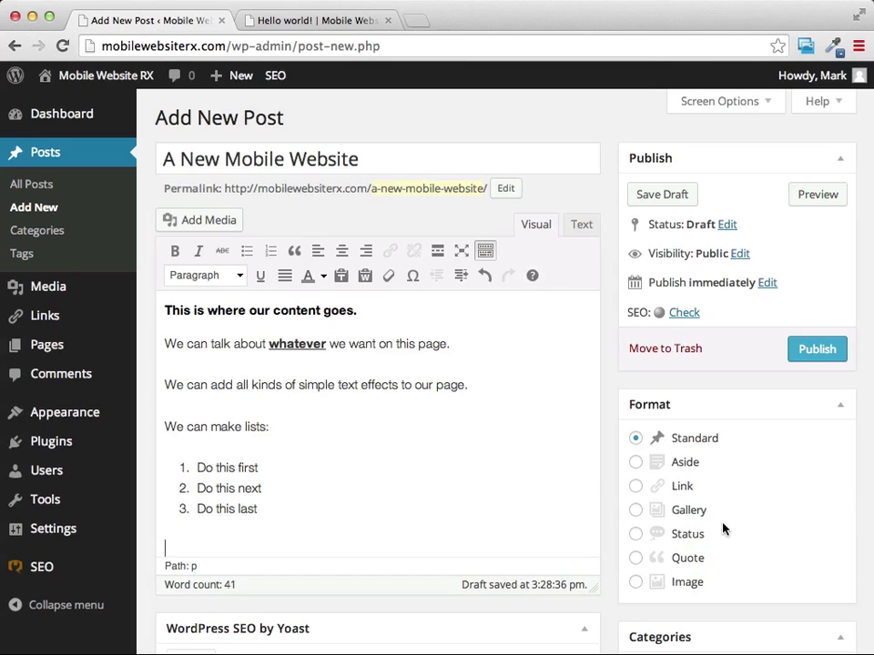
scroll(742, 503, "down", 1)
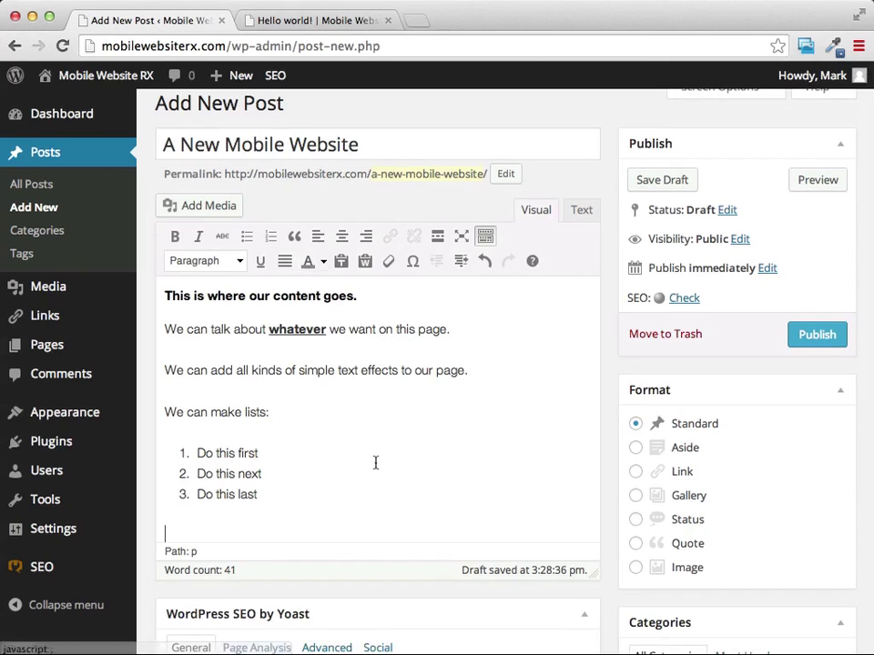
scroll(362, 452, "up", 1)
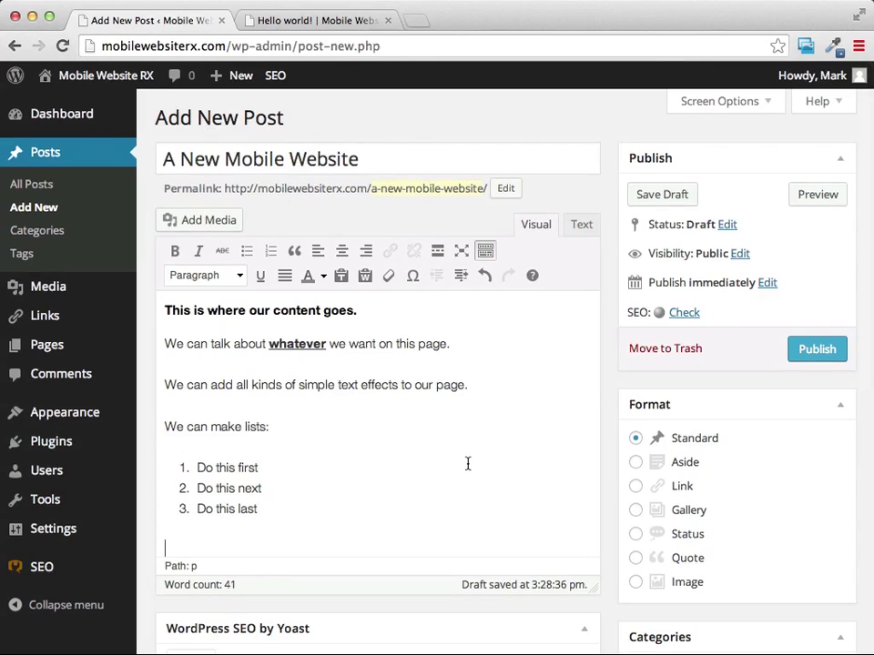
left_click(811, 351)
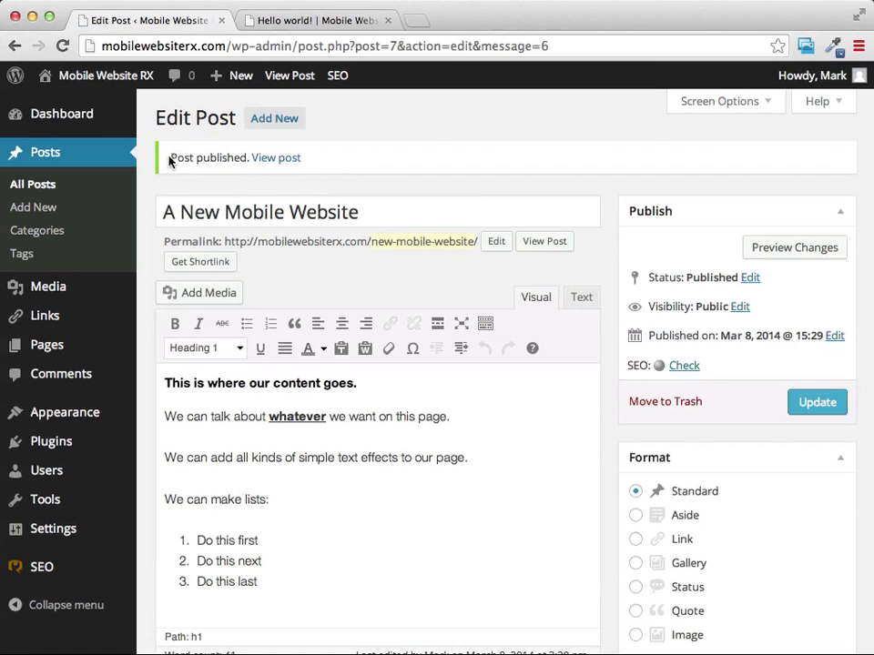
Highlight the 'Post published' confirmation notice, then clear the selection
left_click_drag(171, 157, 304, 155)
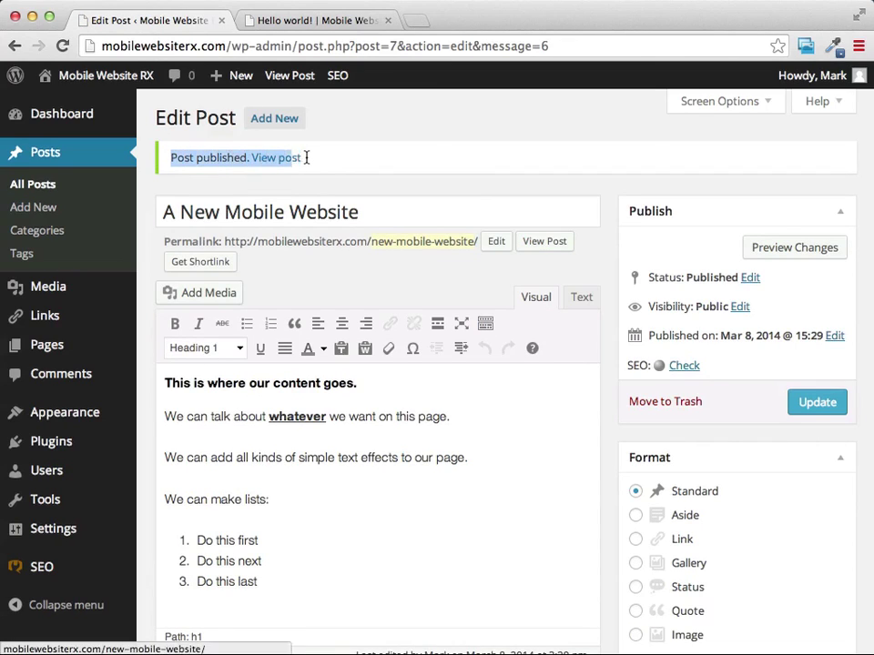
left_click(415, 125)
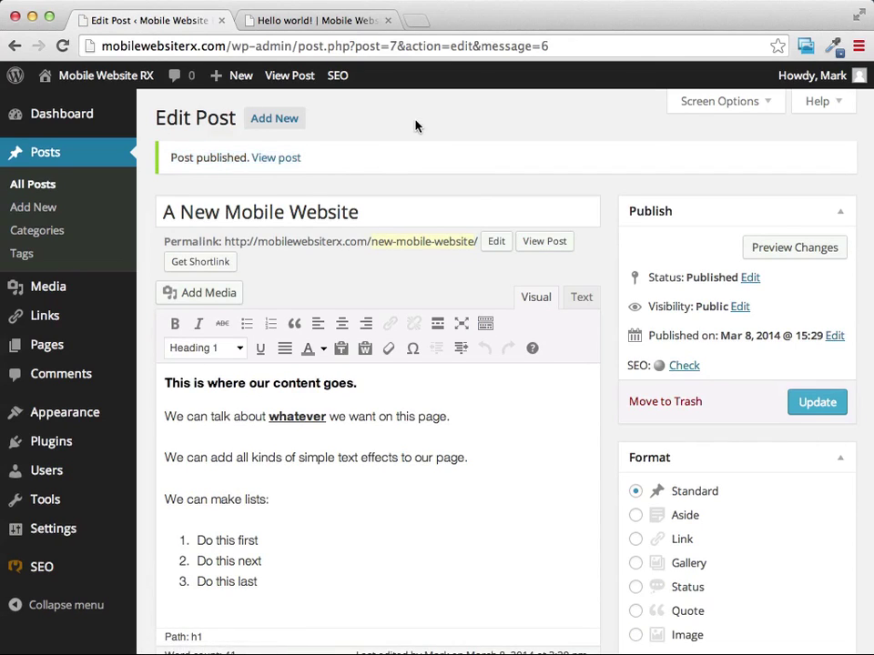
Open the published 'A New Mobile Website' post in a new tab and scroll through it
right_click(286, 161)
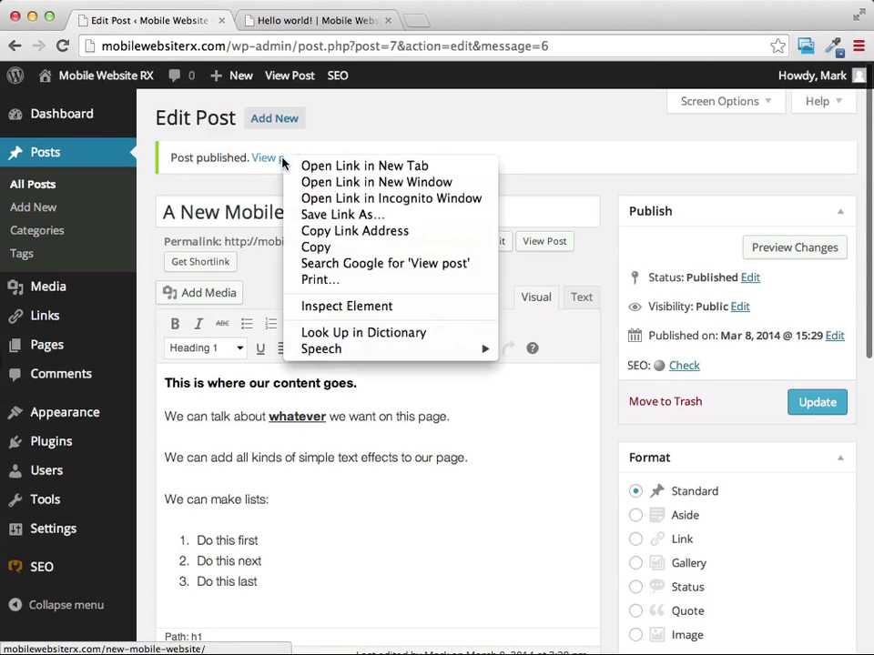
left_click(334, 170)
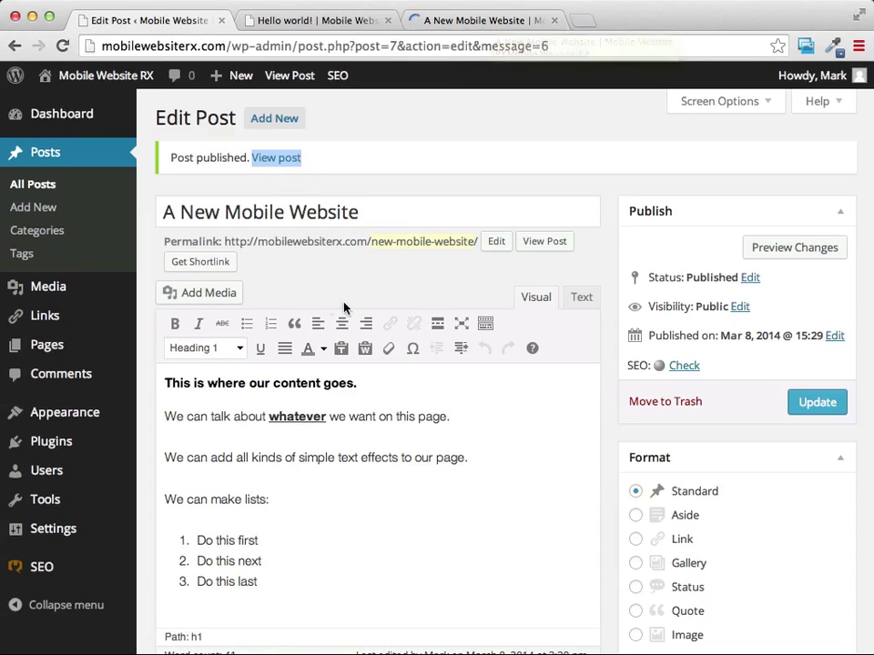
left_click(452, 22)
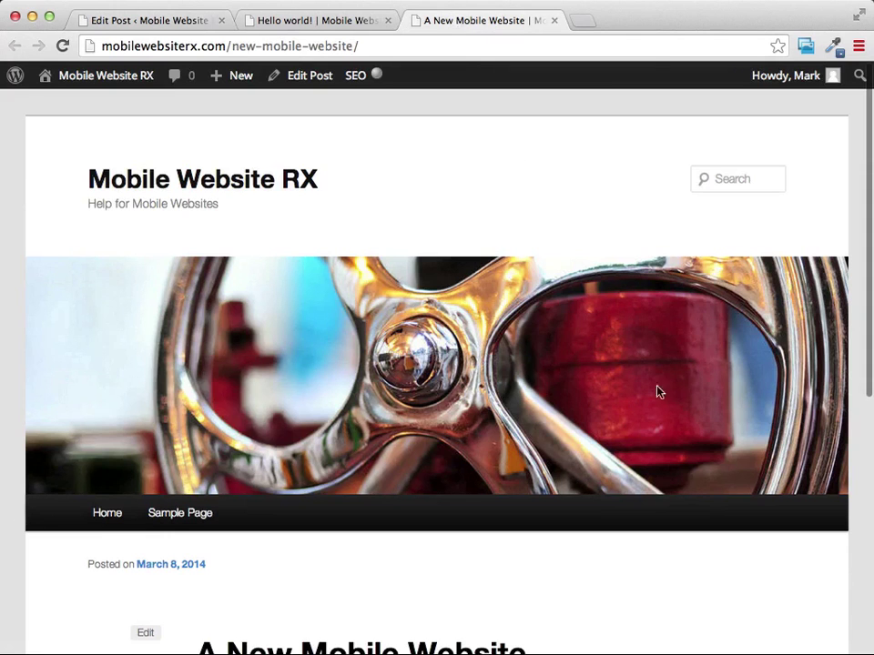
scroll(582, 117, "down", 5)
scroll(583, 118, "down", 4)
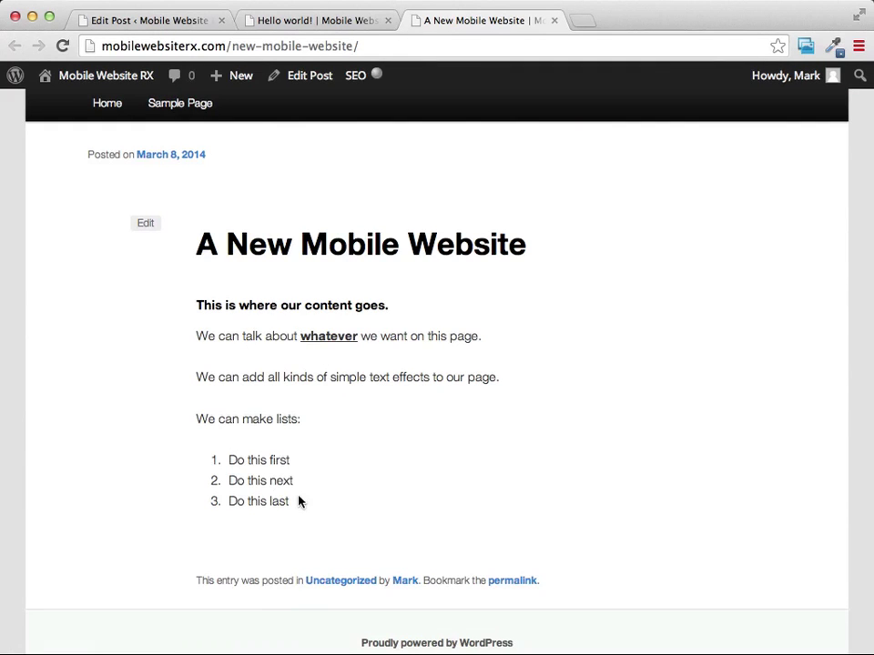
scroll(435, 464, "up", 10)
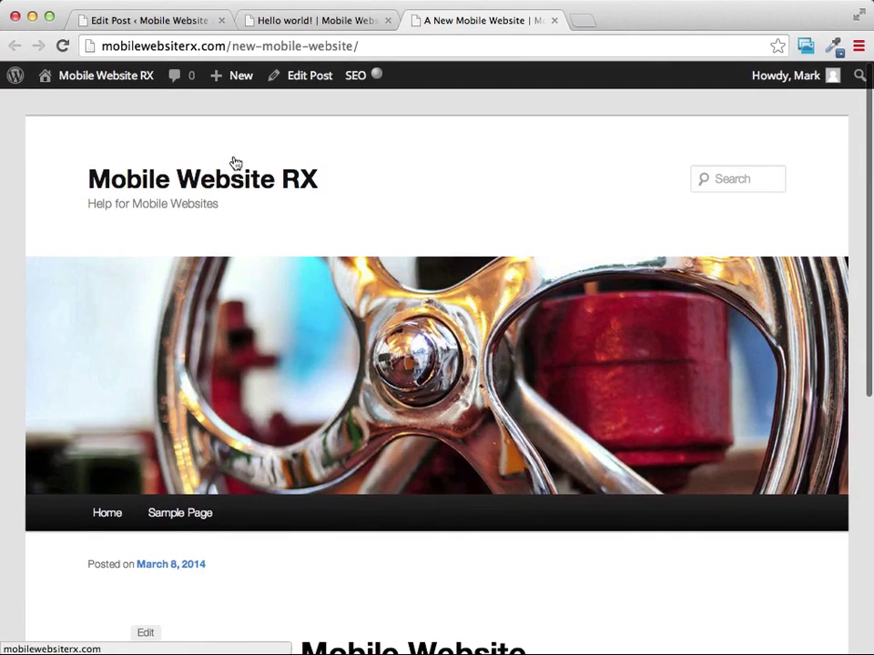
Go to the site's home page and open the 'A New Mobile Website' post from it
left_click(201, 186)
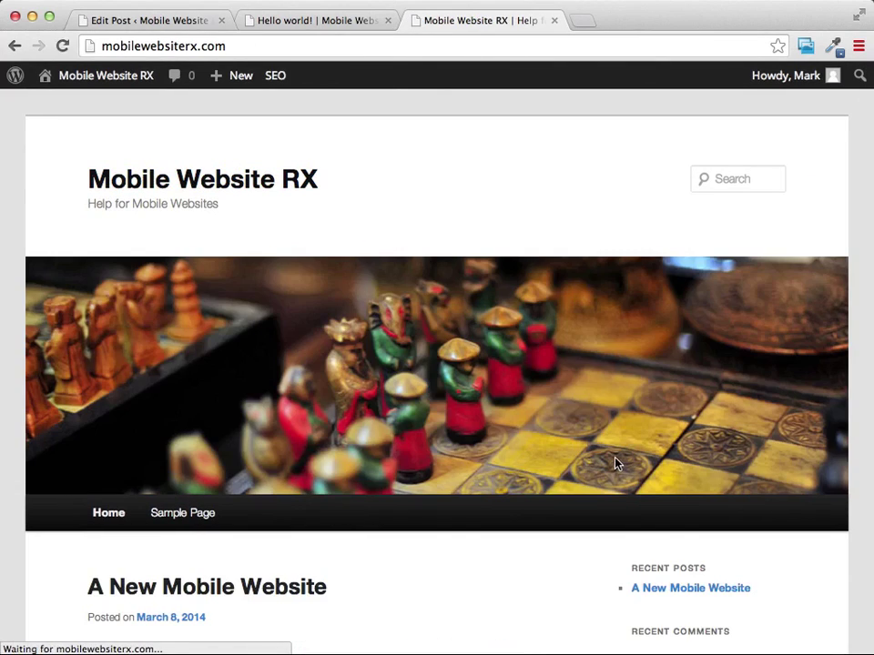
scroll(541, 489, "down", 2)
scroll(539, 486, "down", 3)
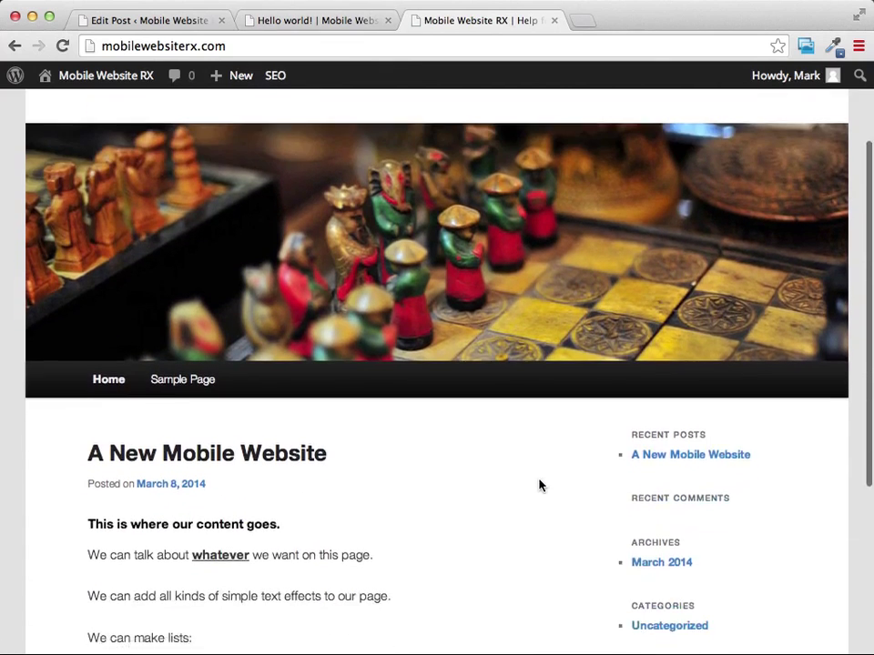
mouse_move(266, 80)
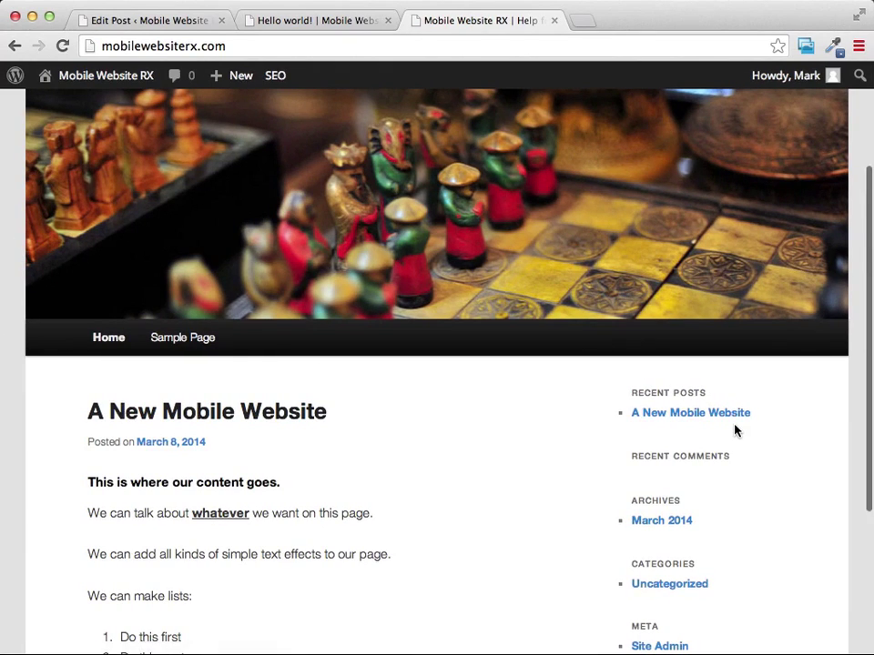
left_click(681, 418)
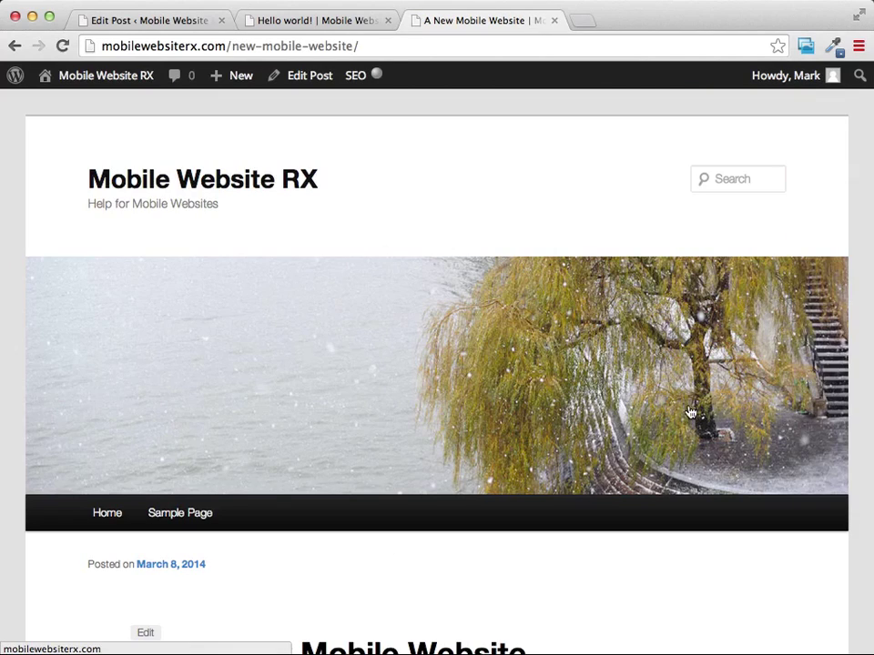
Scroll the new-mobile-website post page, then switch back to the Hello world! tab
mouse_move(79, 82)
scroll(545, 193, "down", 5)
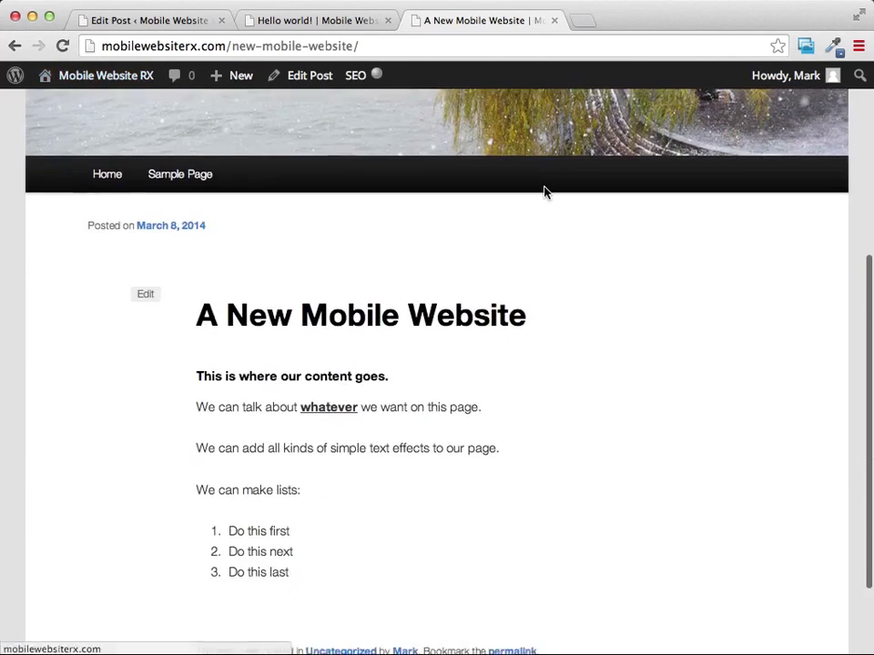
scroll(545, 193, "up", 5)
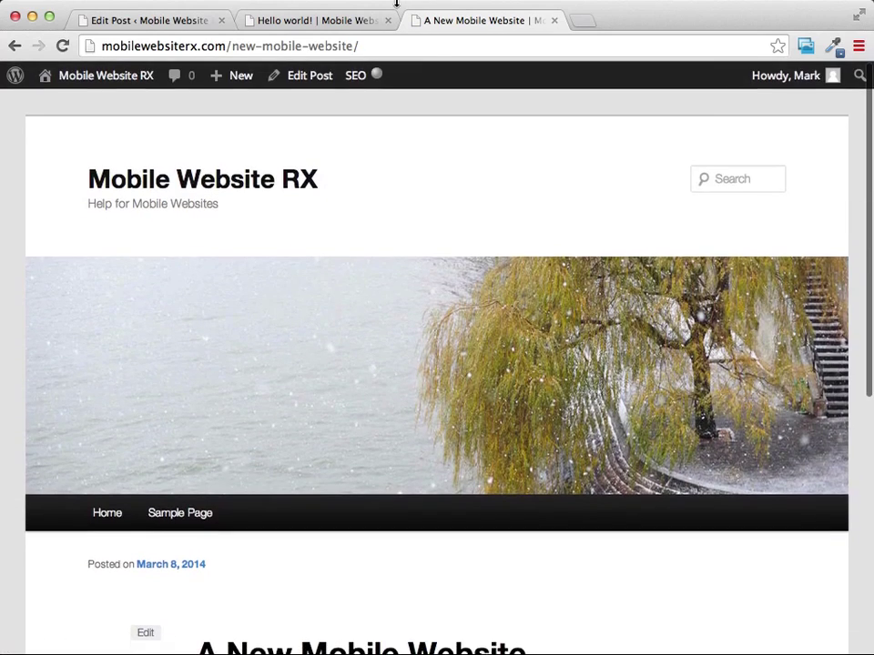
left_click(316, 21)
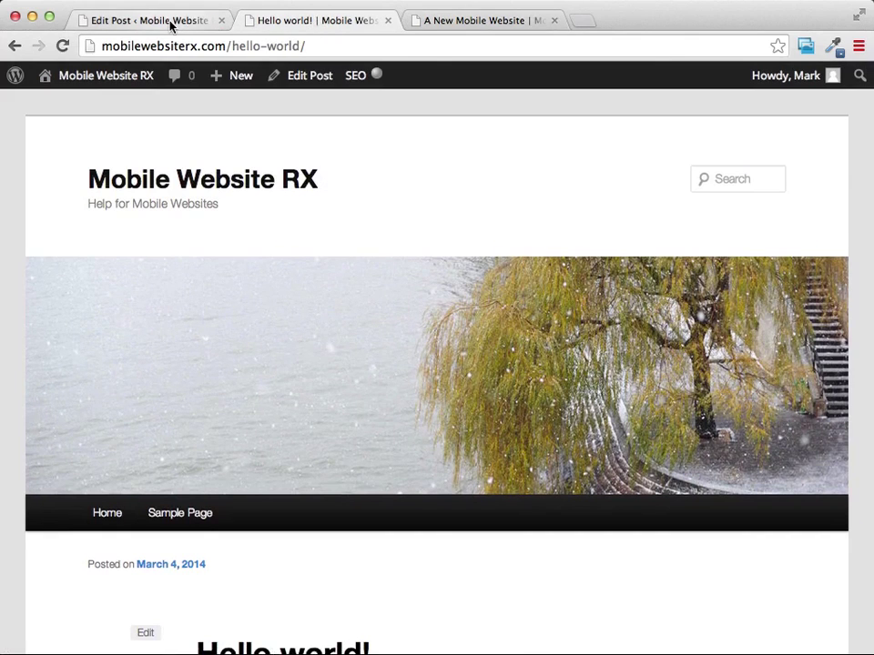
Go back to the Edit Post screen and start a blank new post
left_click(169, 25)
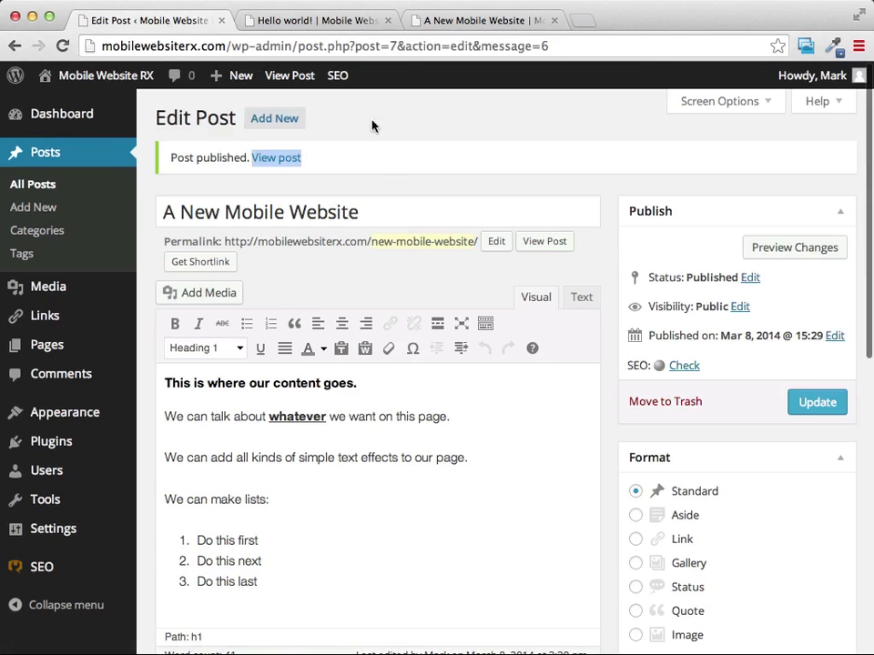
left_click(280, 122)
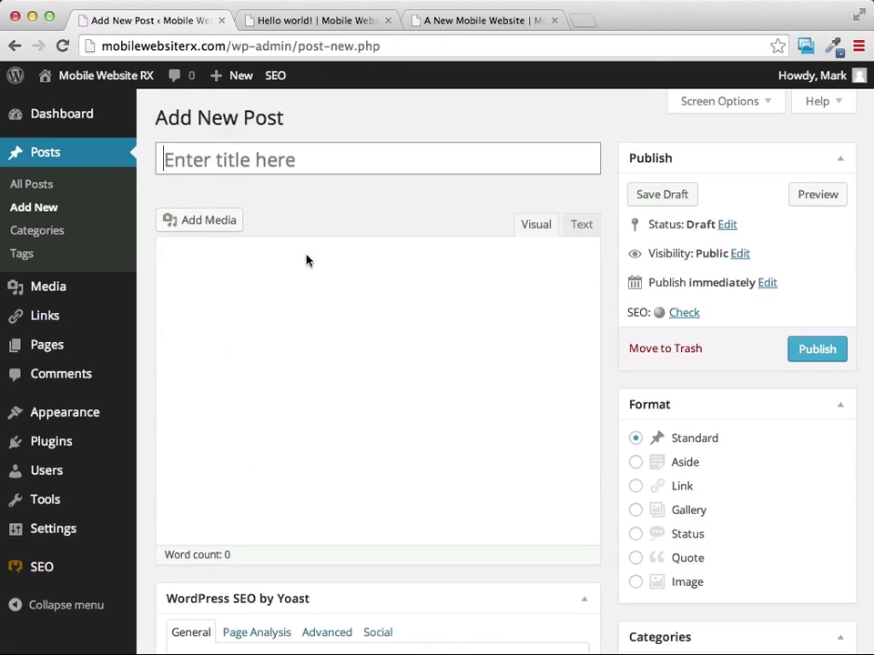
Publish a post titled 'Our 2nd Post' with the body 'Will have more content'
left_click(254, 161)
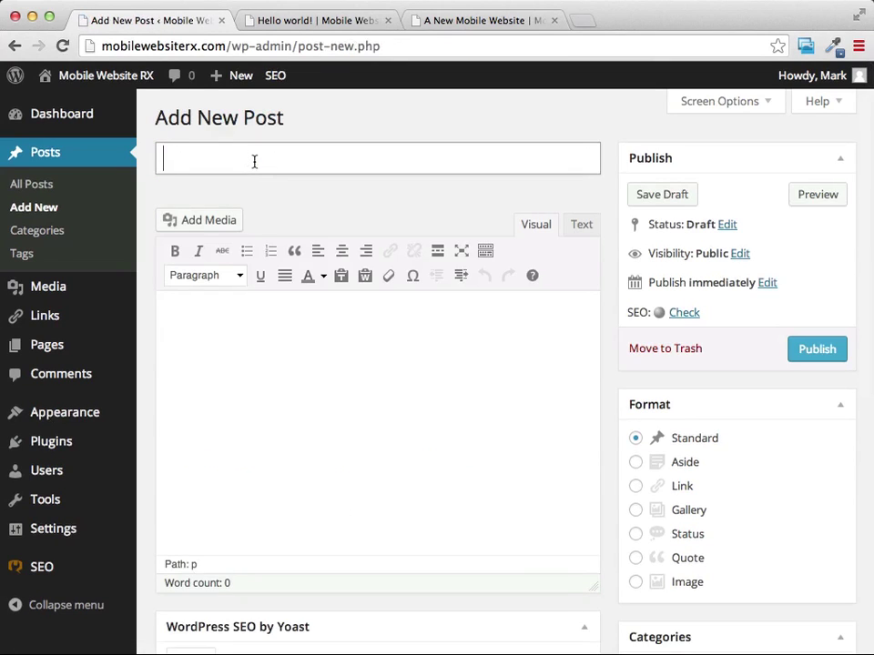
type("Our 2nd Pos")
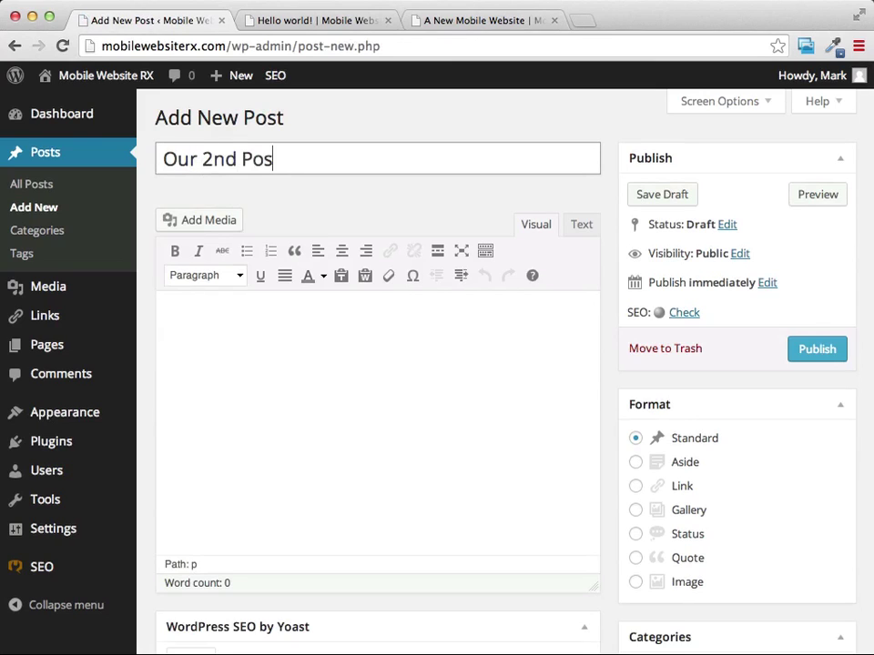
type("t")
left_click(282, 351)
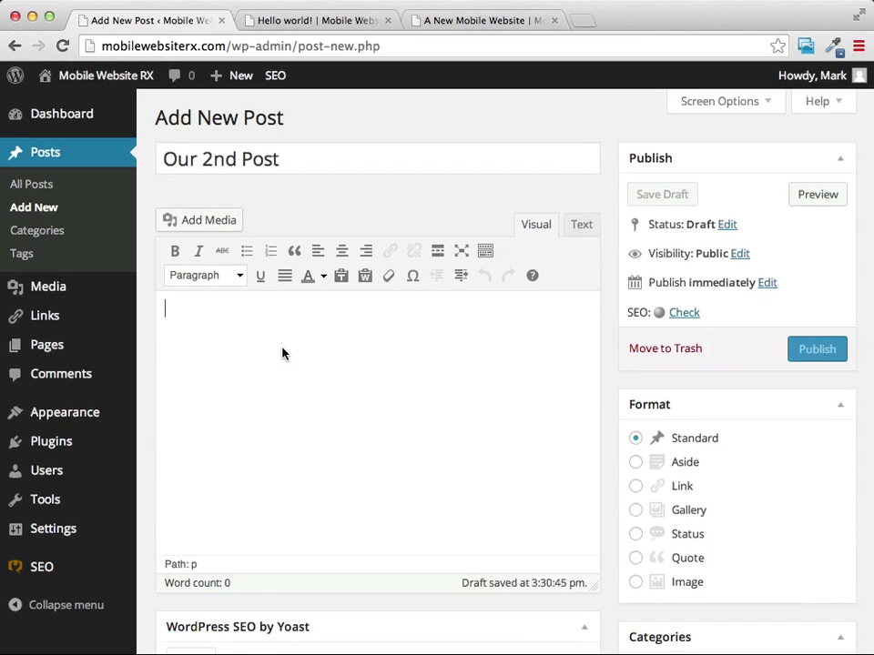
type("Will ")
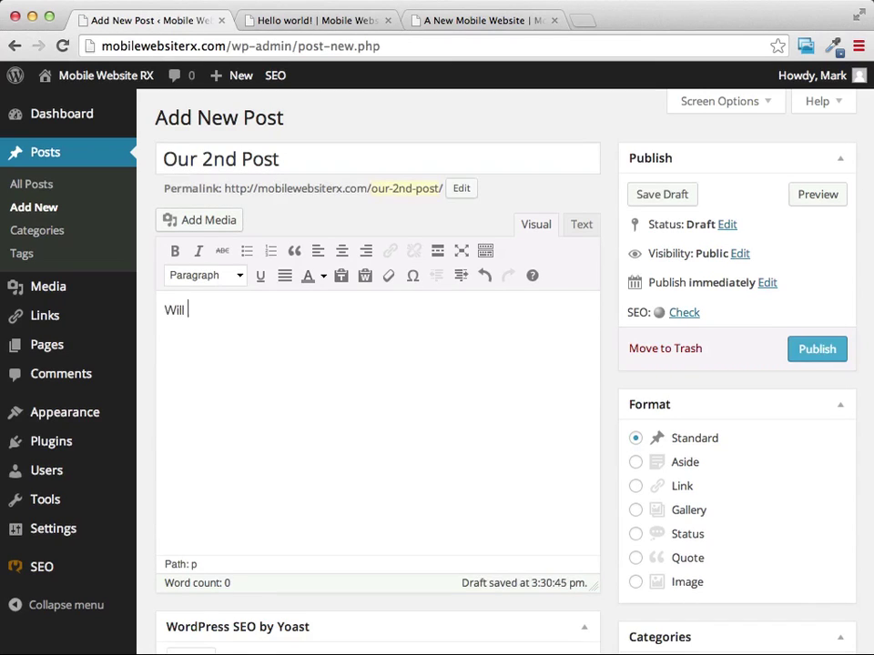
type("have more content")
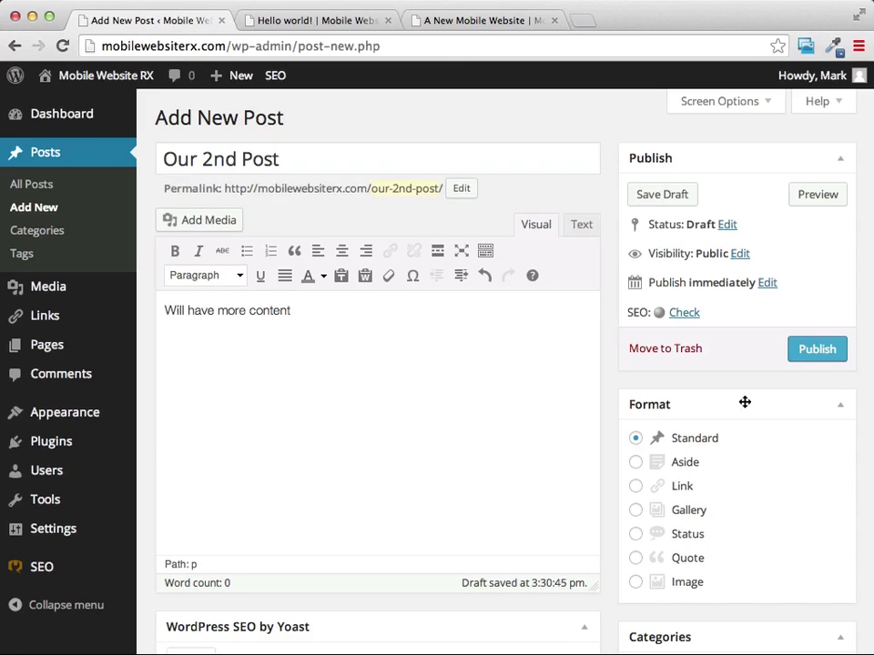
left_click(819, 353)
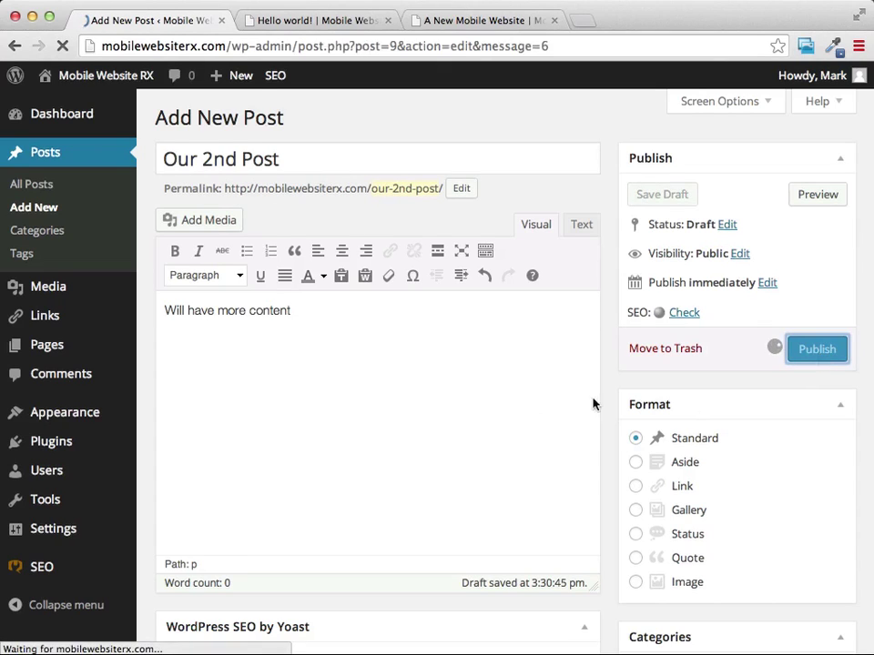
Reload the live home page to see 'Our 2nd Post' on top, then return to its editor
left_click(487, 20)
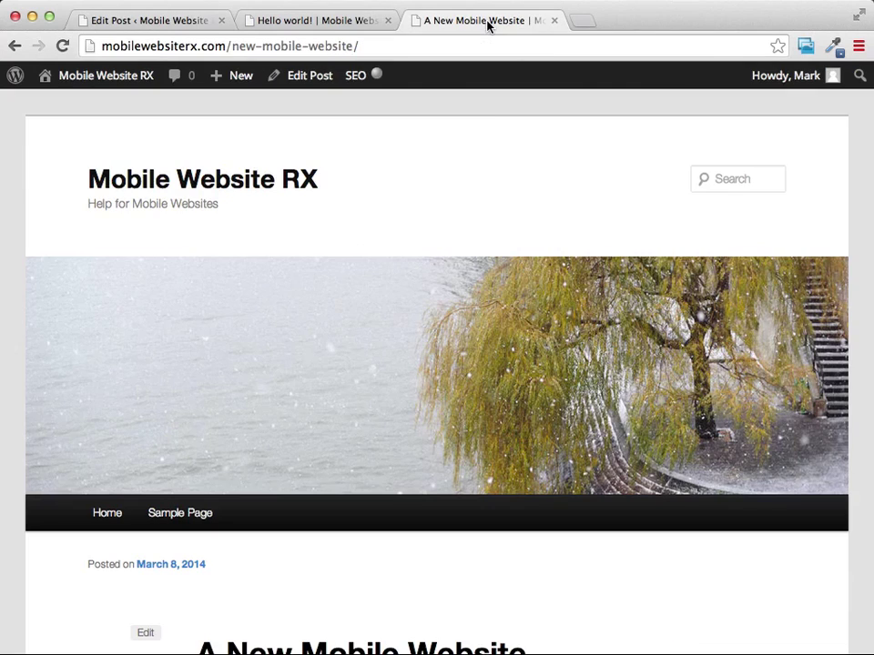
left_click(143, 191)
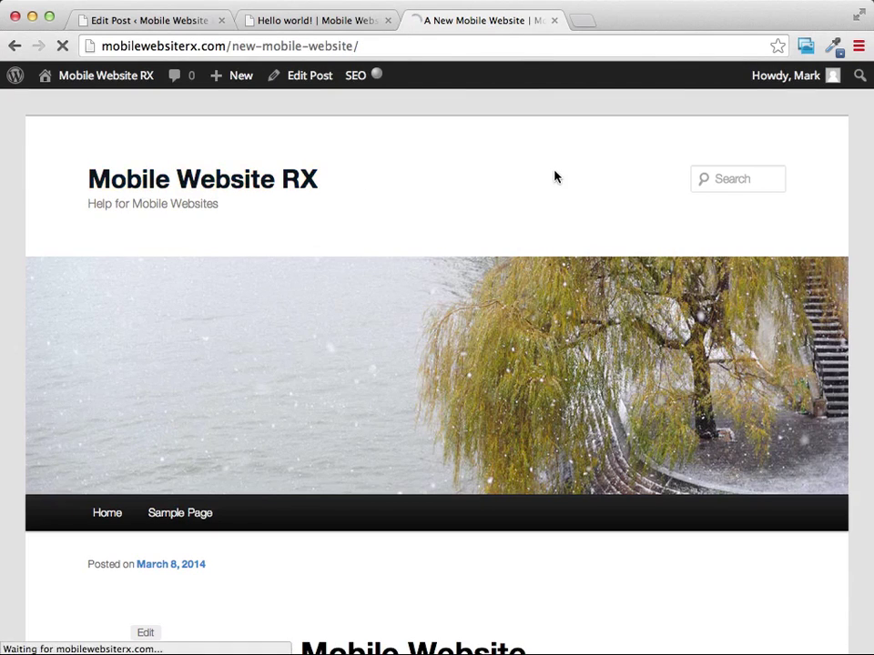
scroll(548, 196, "down", 5)
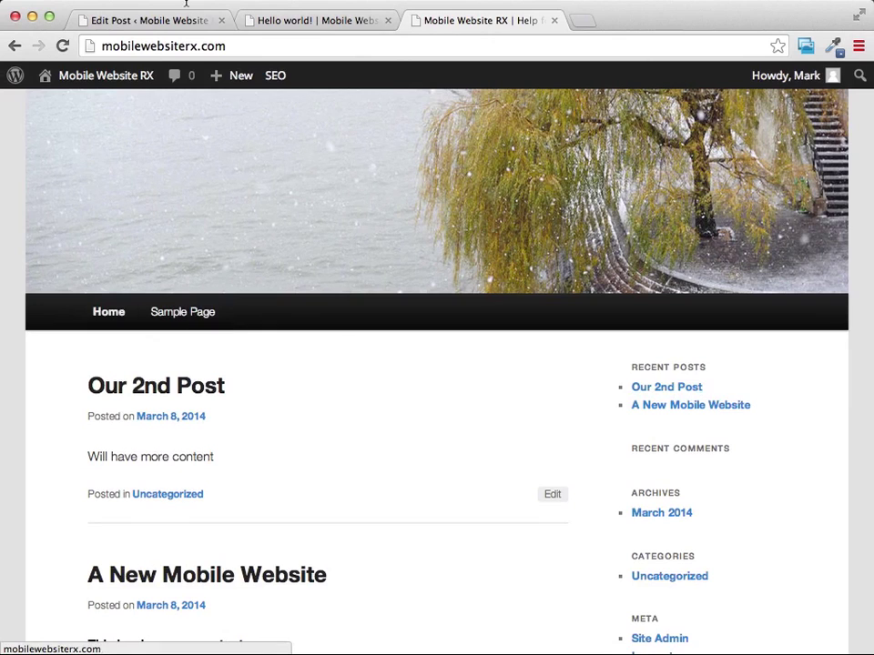
left_click(346, 22)
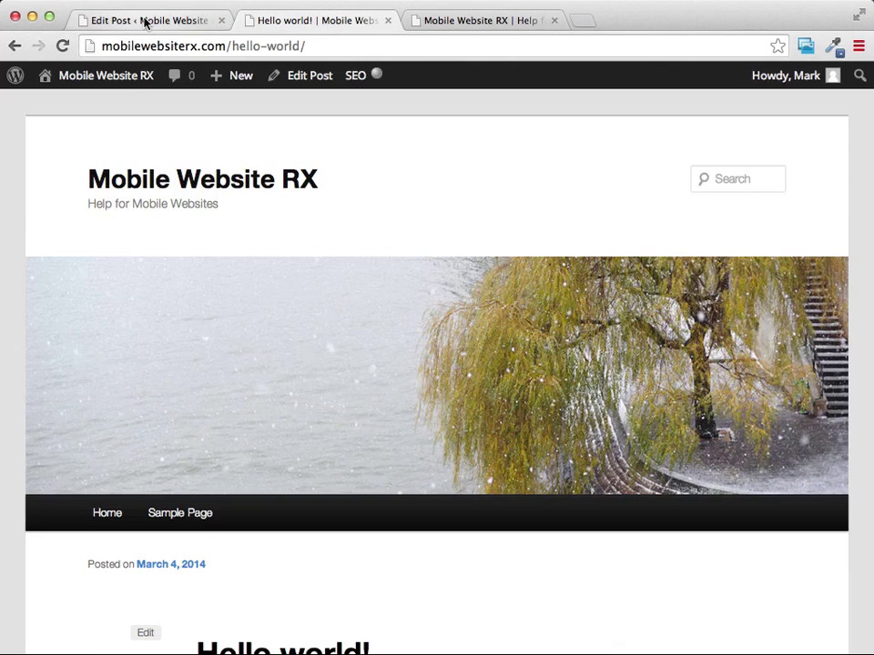
left_click(144, 22)
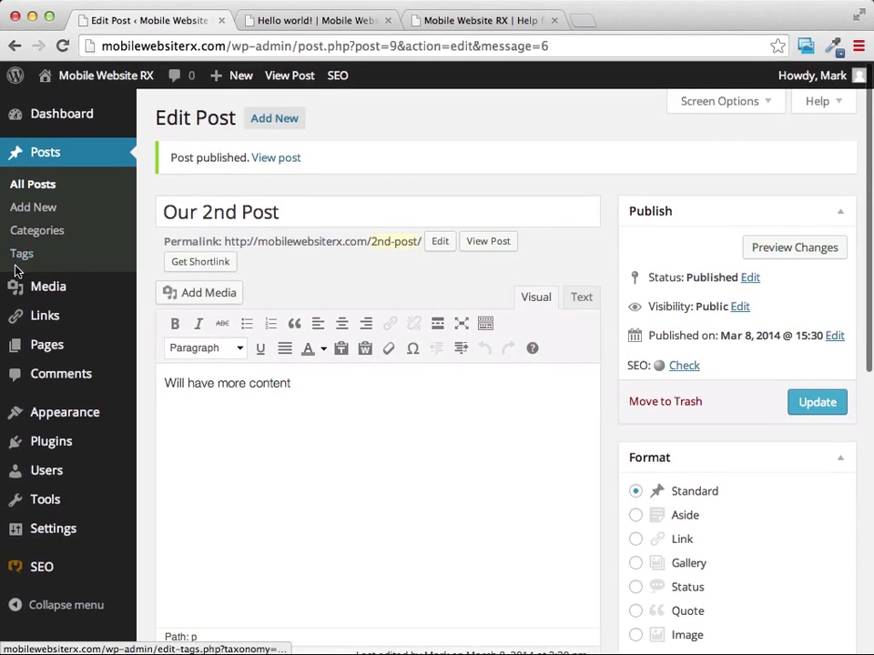
Move the Sample Page from the Pages list to the Trash
mouse_move(49, 350)
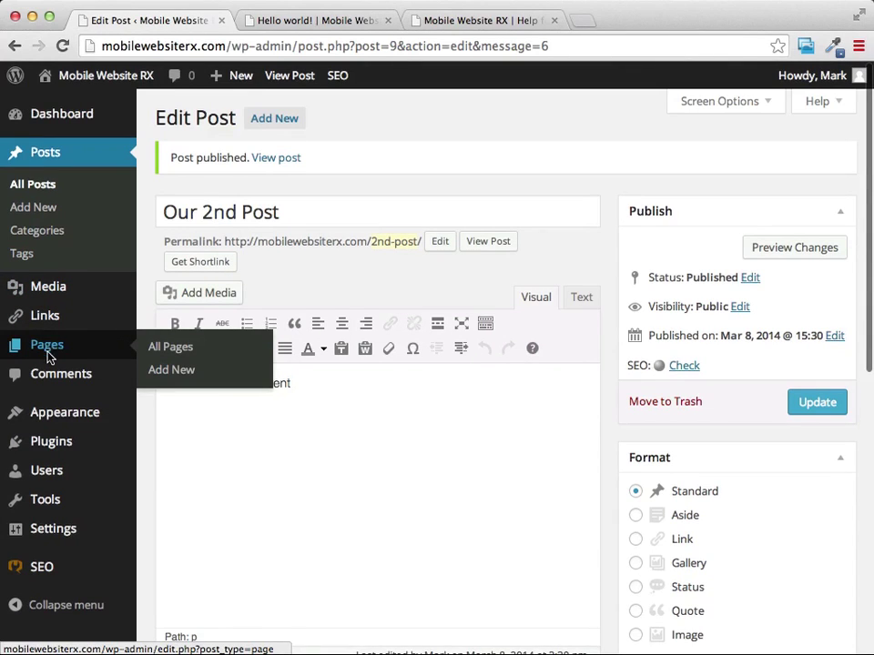
left_click(52, 352)
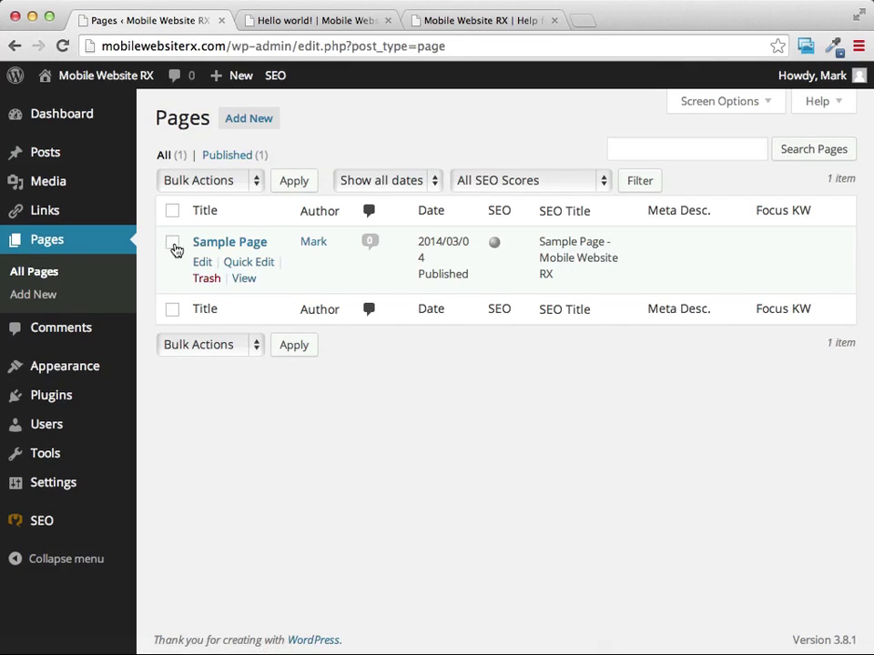
left_click(173, 246)
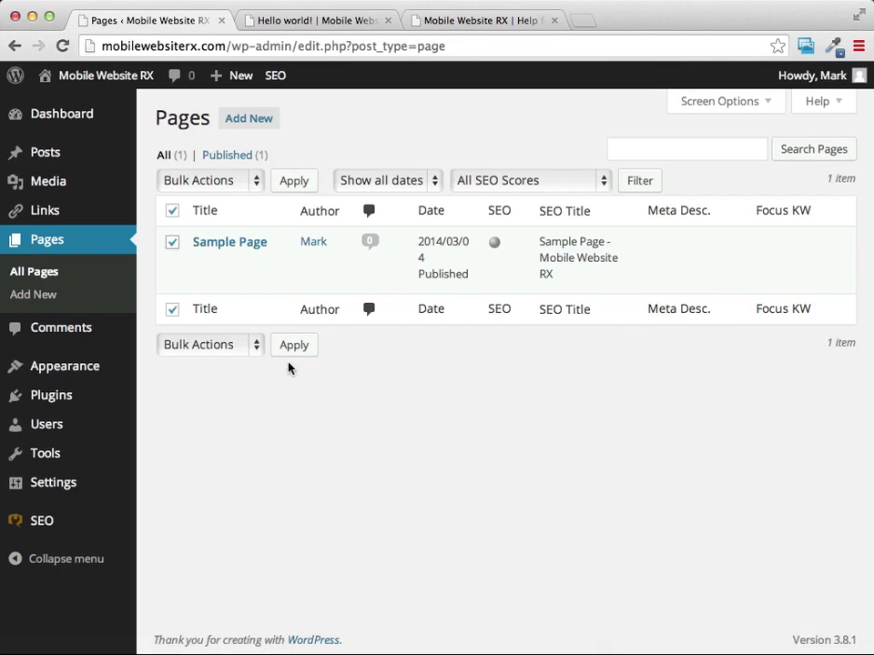
left_click(207, 280)
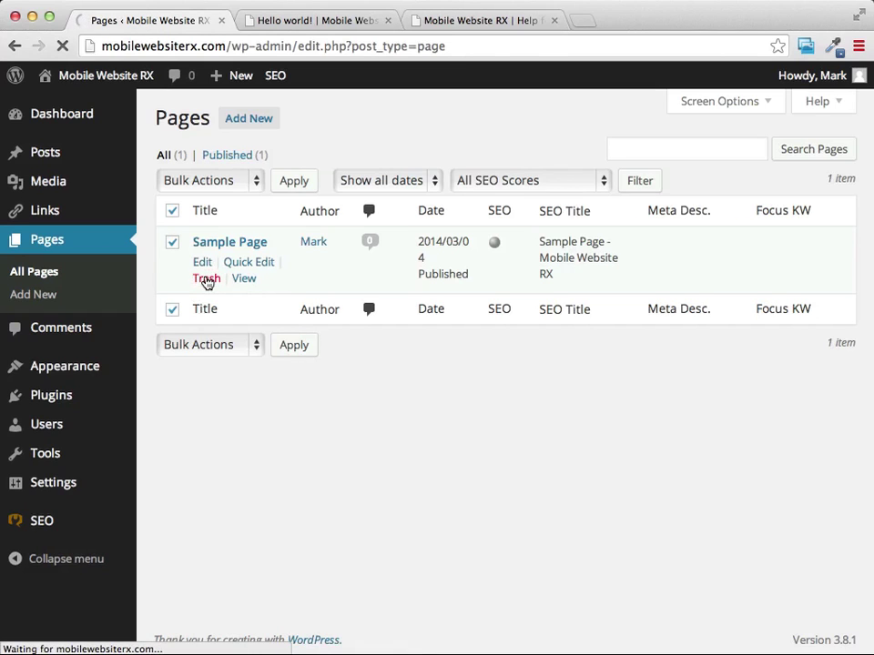
left_click(328, 25)
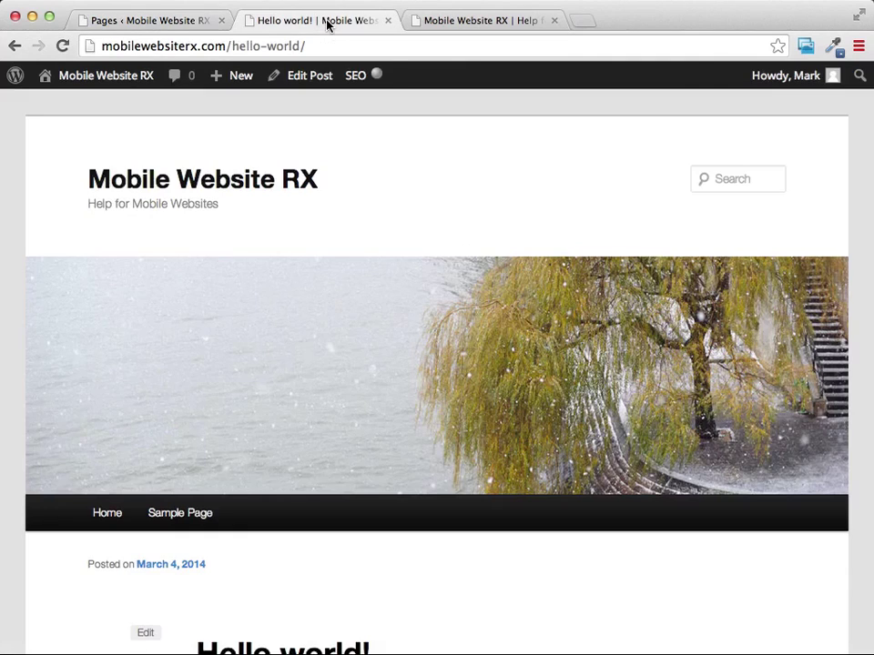
Reload the live home page showing only Home in the menu, then return to Pages
left_click(148, 187)
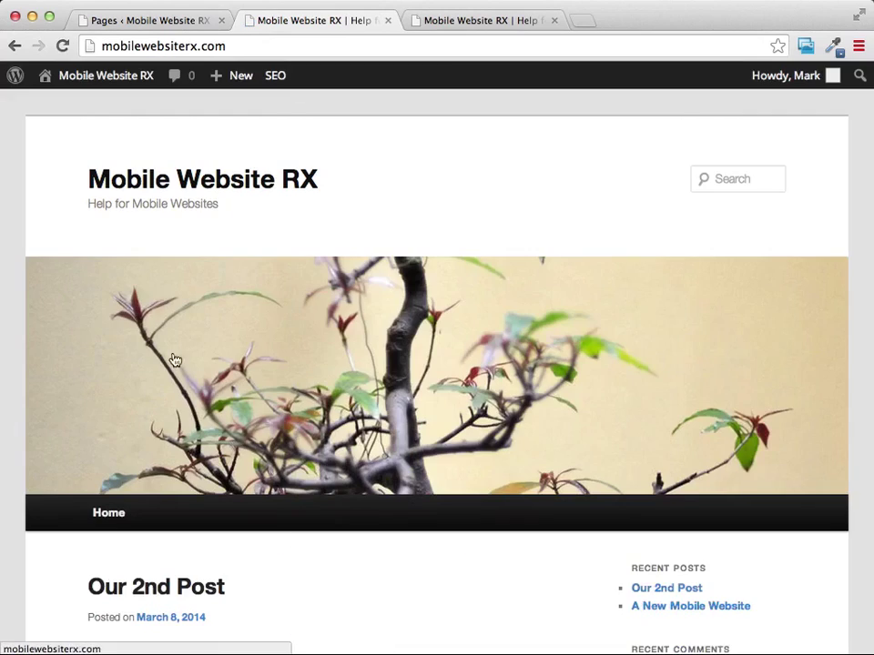
scroll(249, 291, "down", 5)
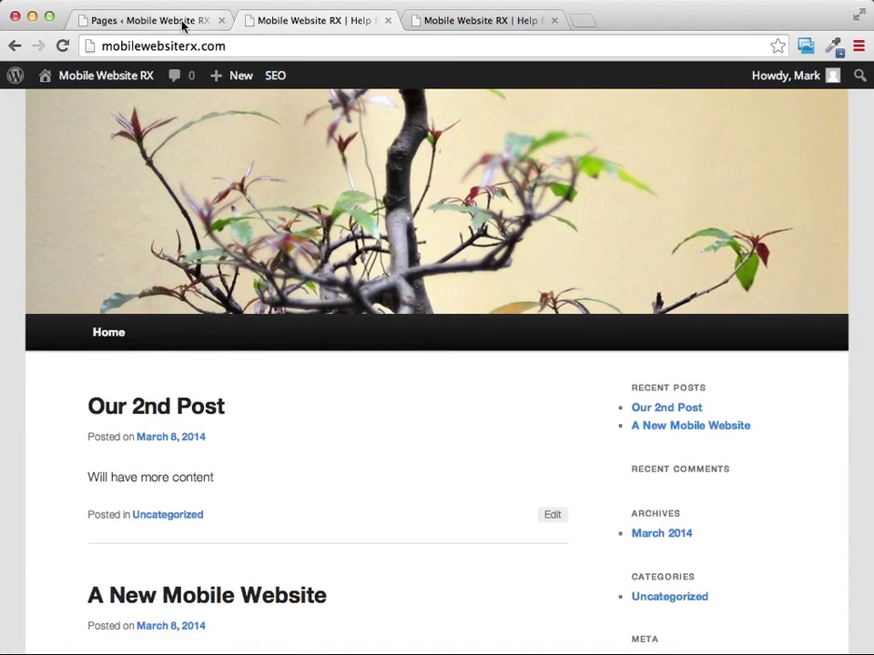
left_click(182, 22)
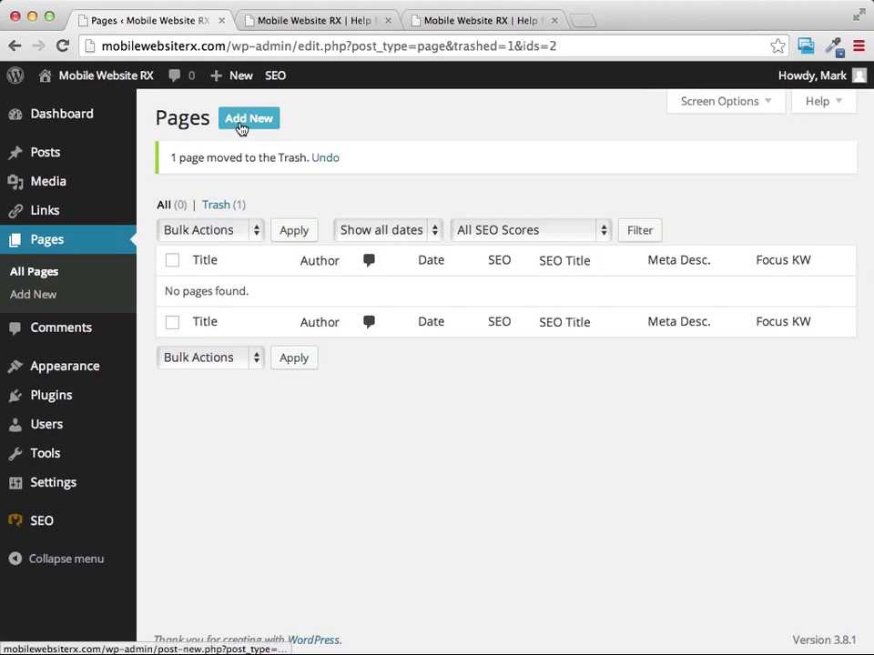
Create a new 'About Me' page with a paragraph about helping small businesses with mobile websites
left_click(241, 129)
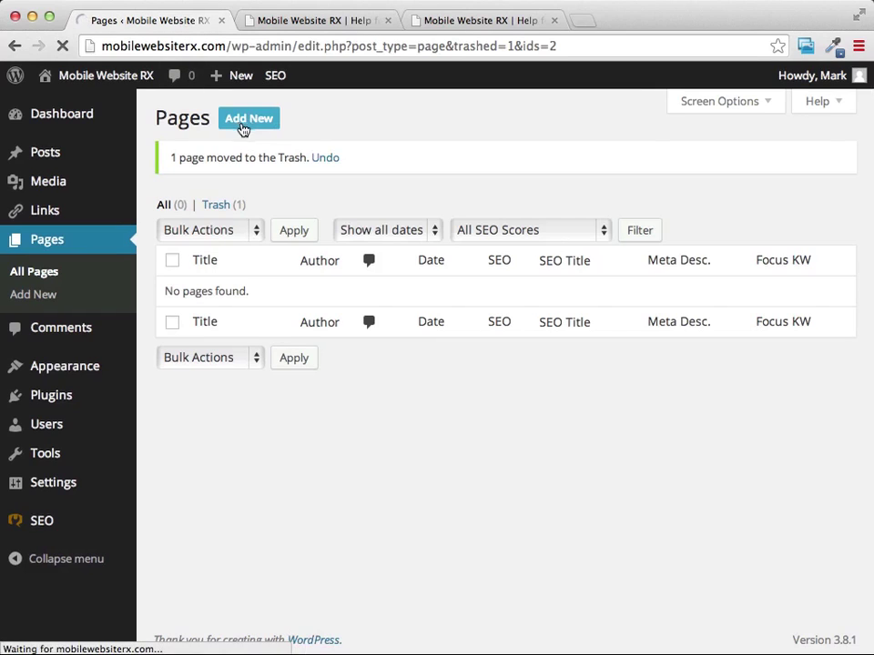
mouse_move(238, 77)
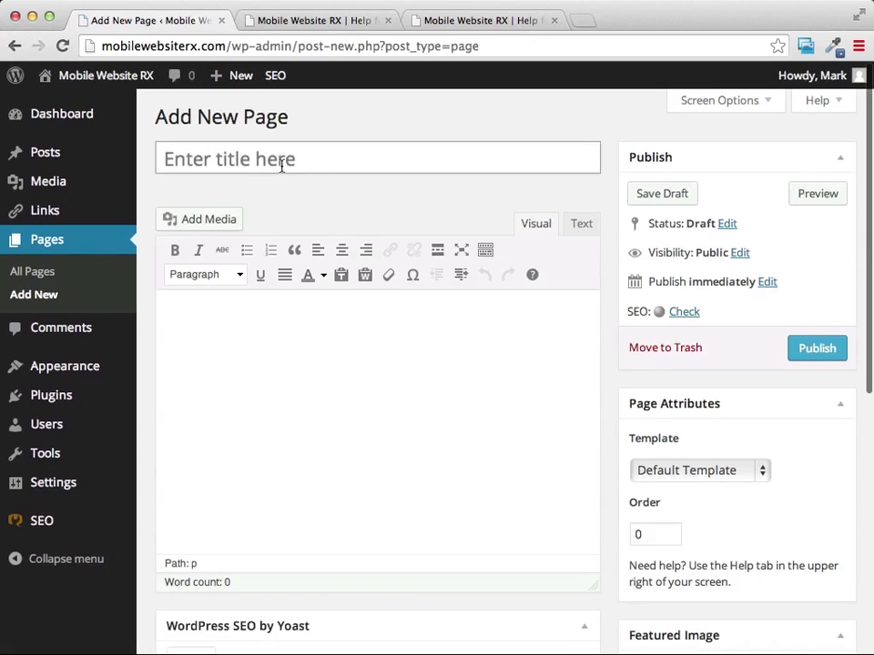
left_click(281, 162)
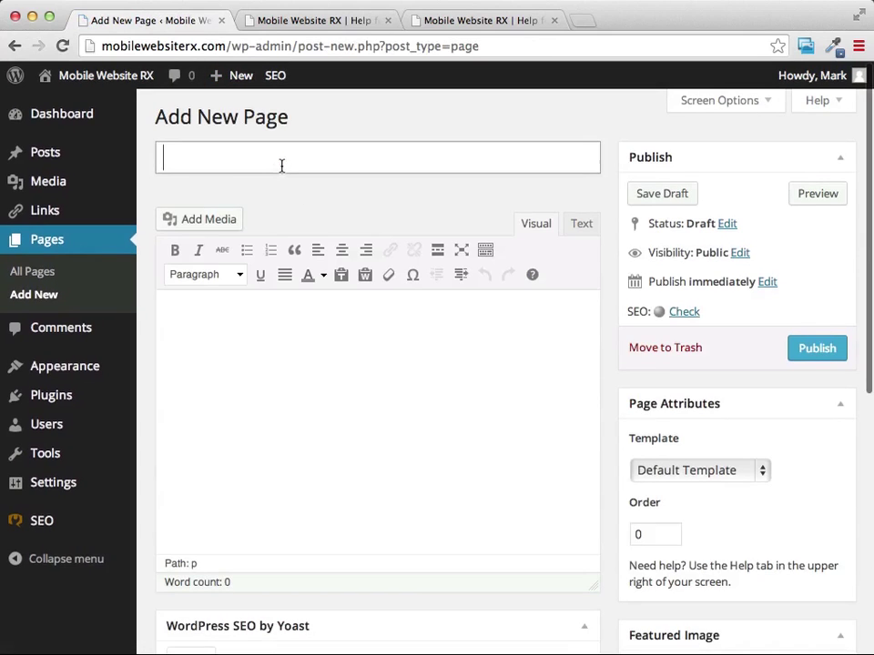
type("A")
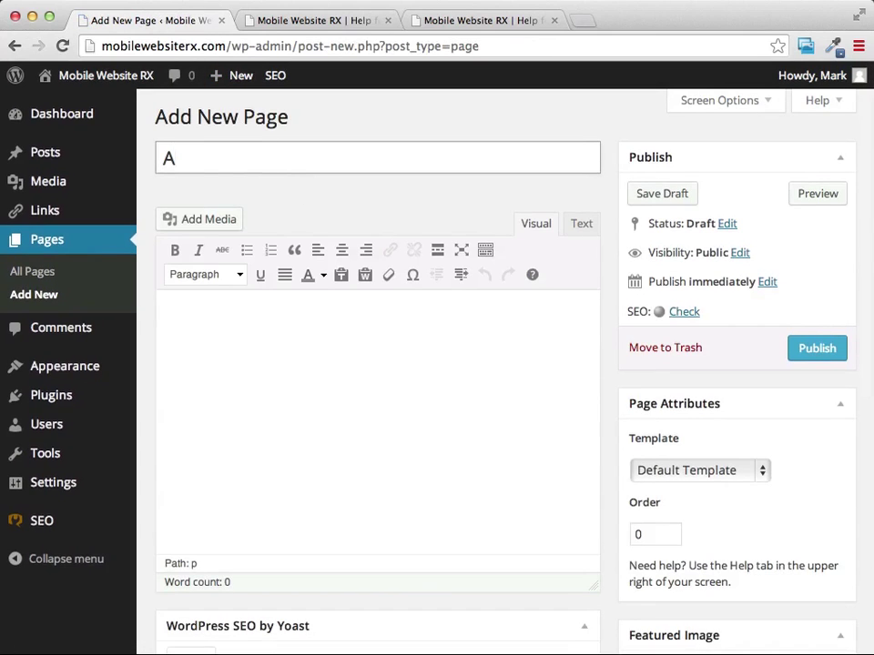
type("bout Me")
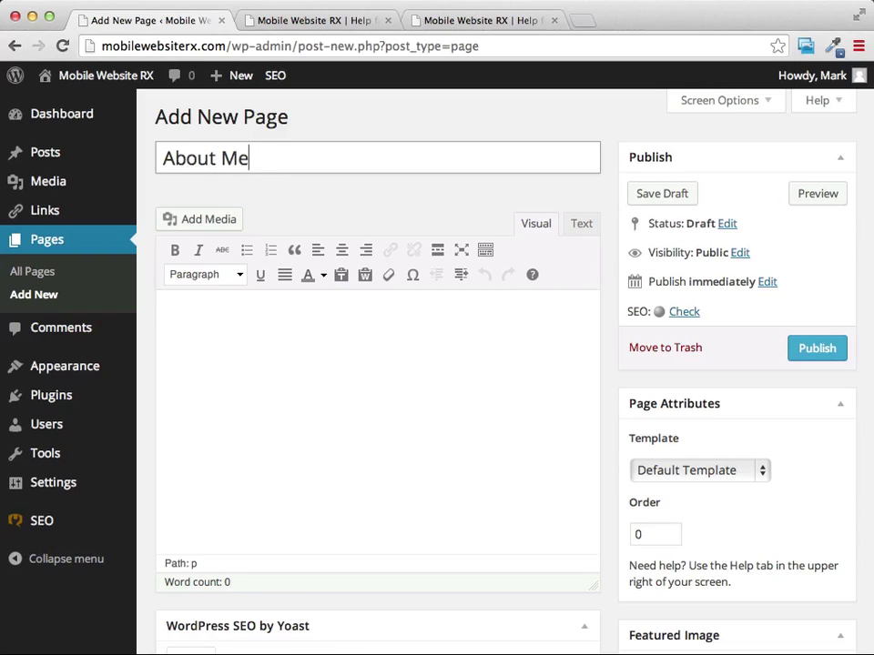
left_click(262, 334)
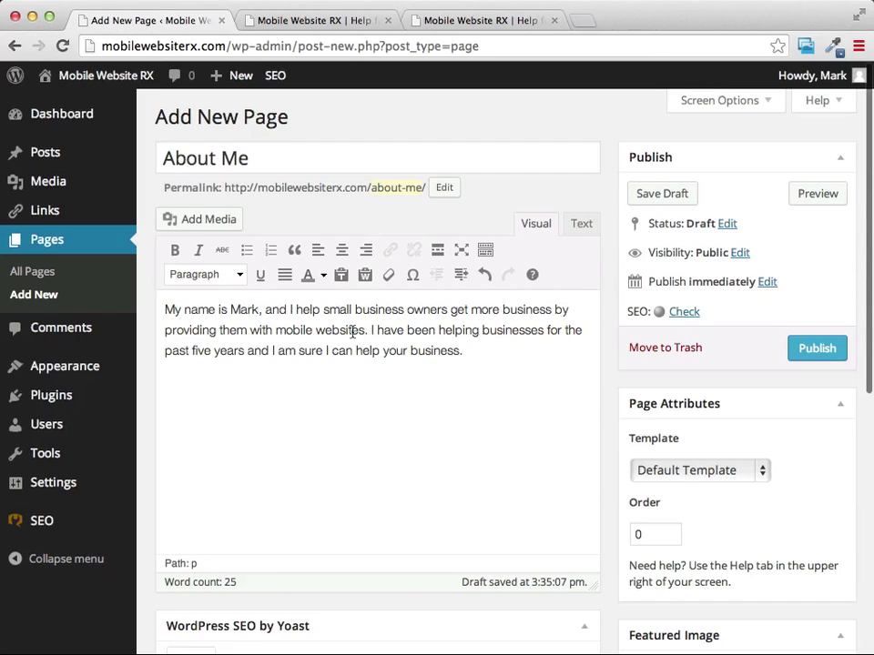
Apply italic and bold to the phrase 'mobile websites', then publish the About Me page
left_click_drag(276, 331, 365, 335)
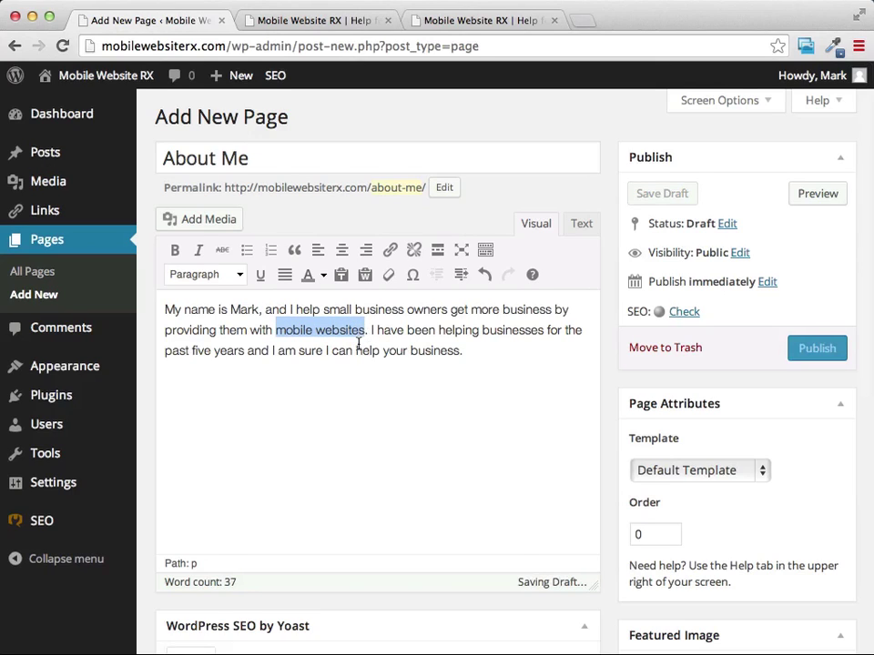
left_click(198, 252)
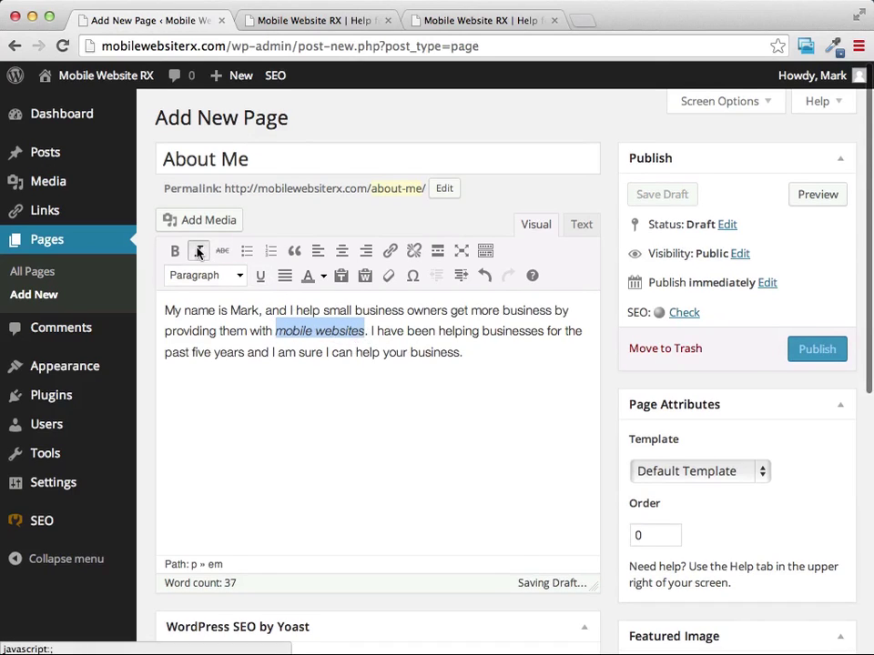
left_click(176, 251)
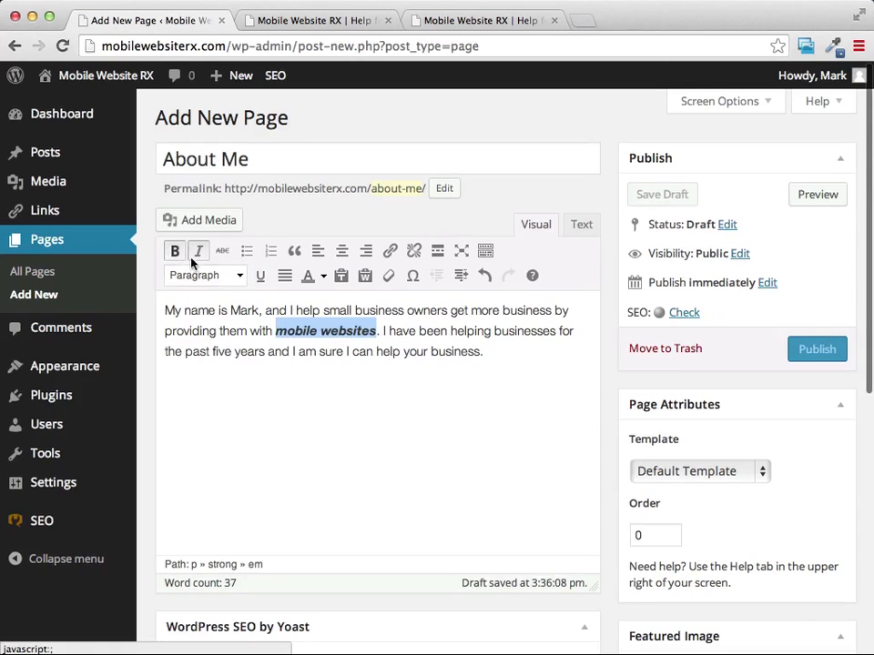
left_click(497, 359)
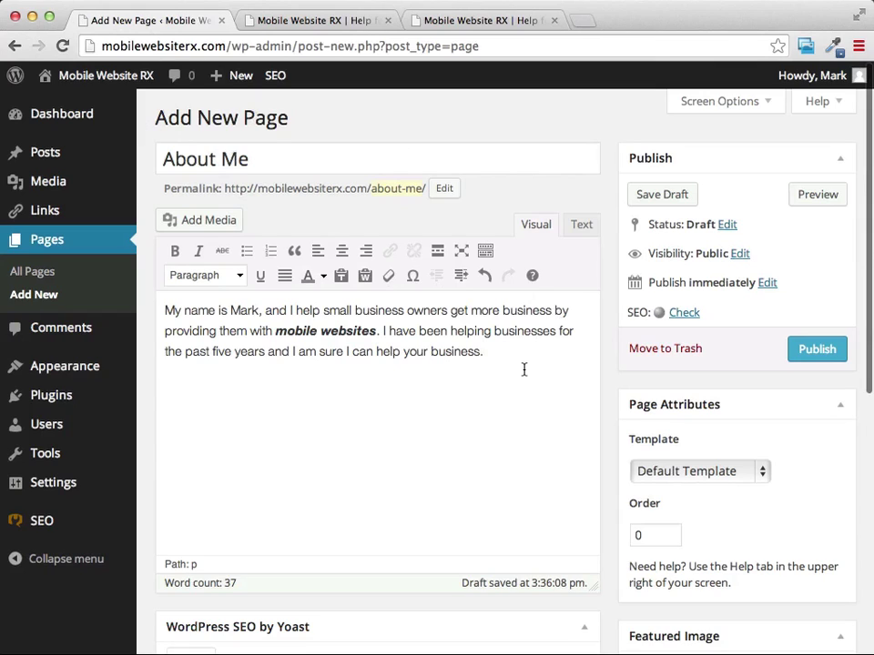
left_click(808, 352)
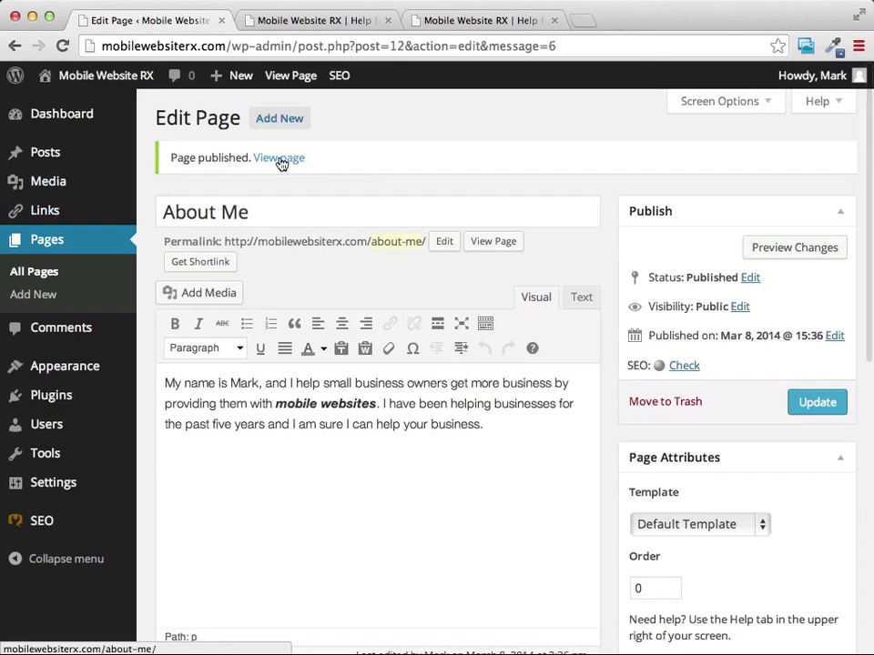
Reload the live site and open About Me from the menu to see the bold-italic phrase
left_click(500, 20)
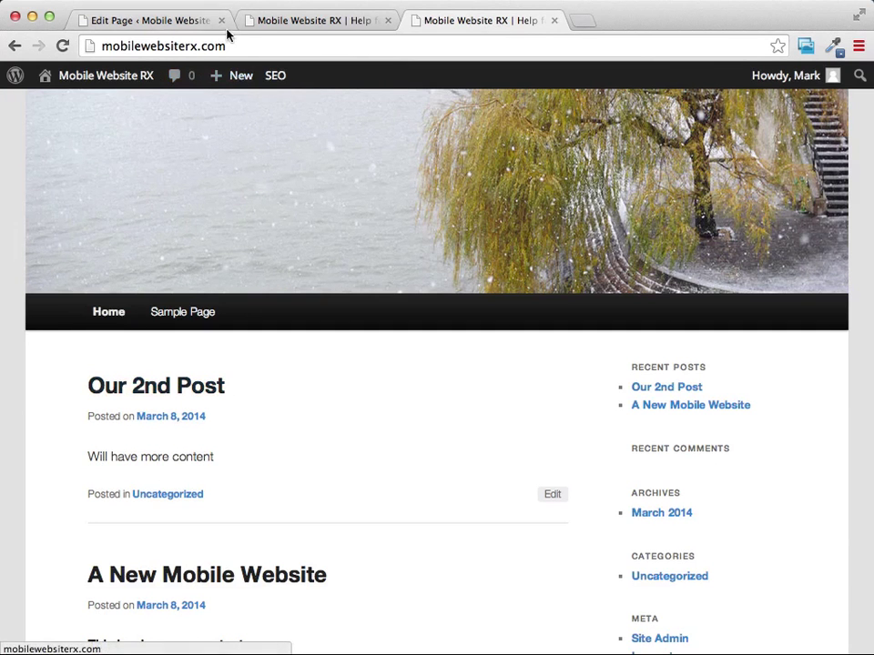
left_click(312, 170)
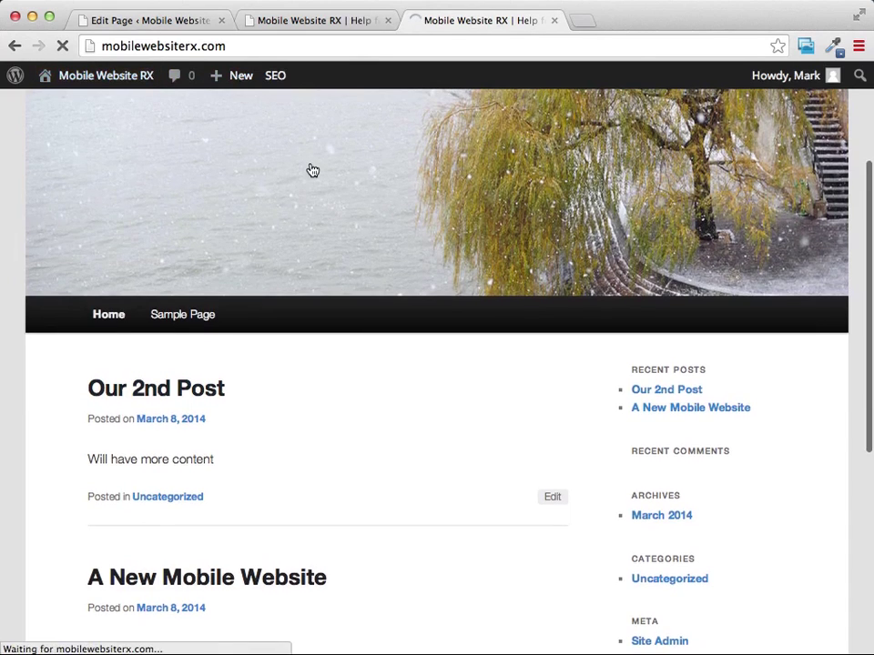
scroll(353, 140, "down", 3)
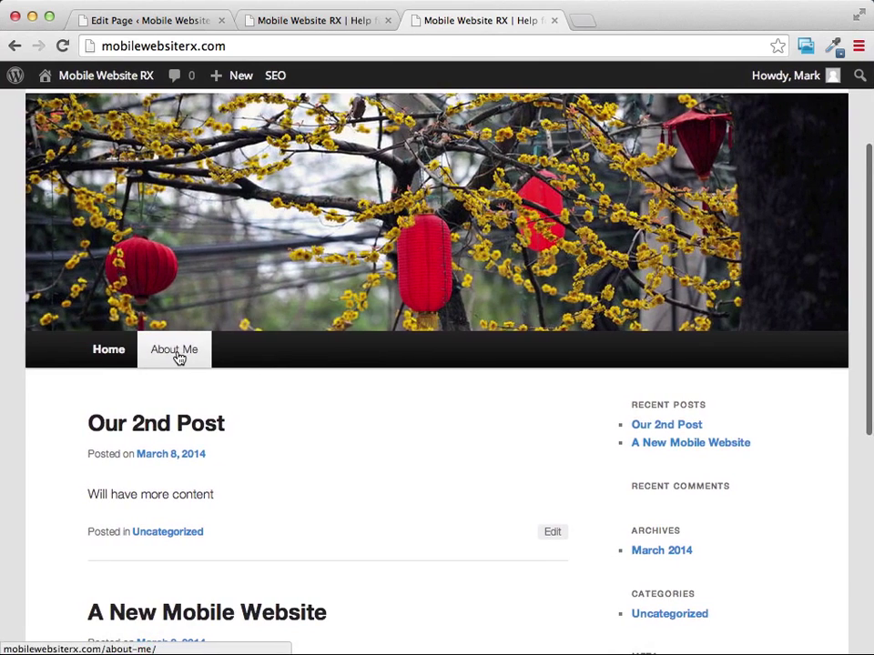
left_click(176, 352)
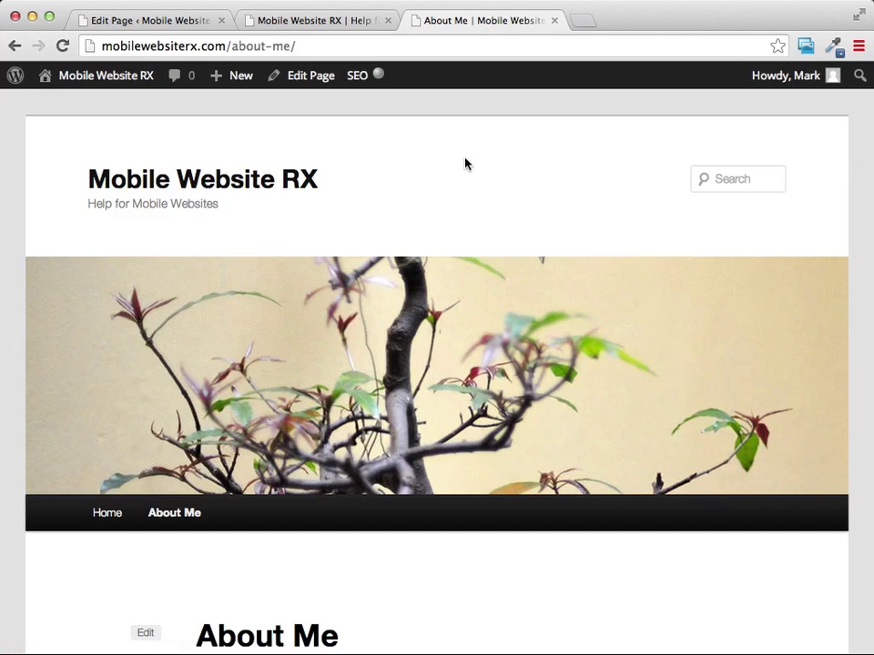
scroll(465, 164, "down", 5)
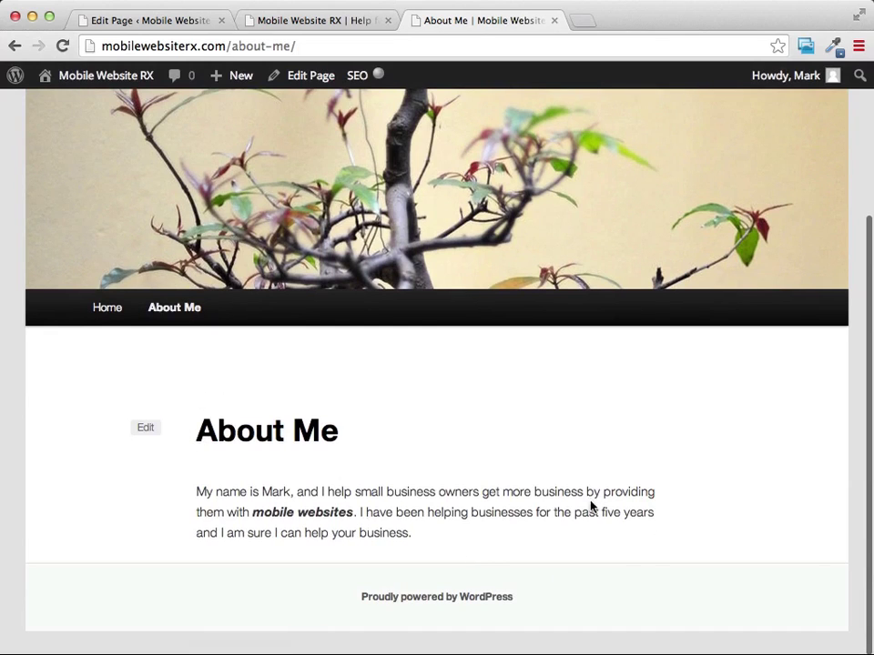
scroll(417, 487, "up", 5)
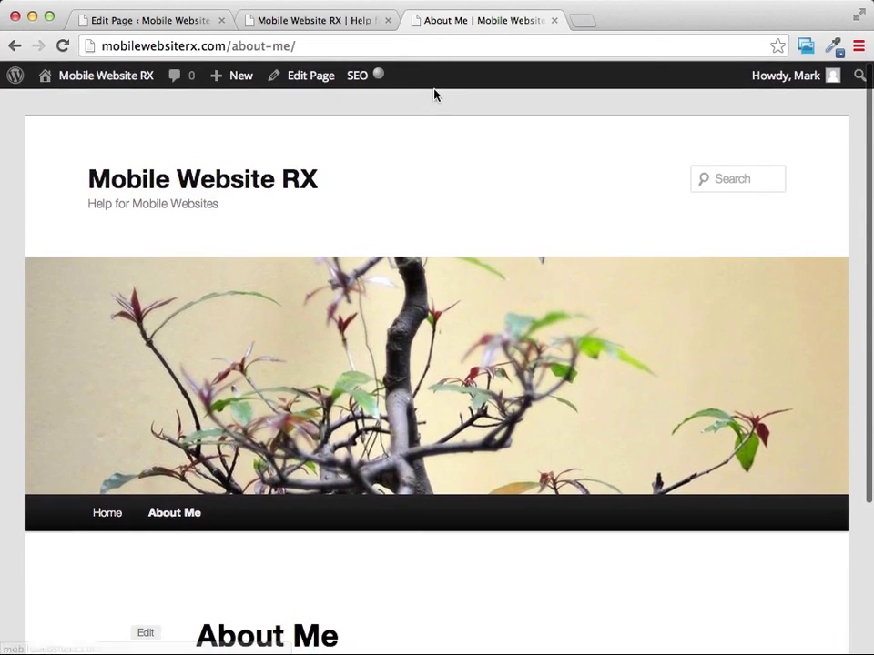
left_click(333, 20)
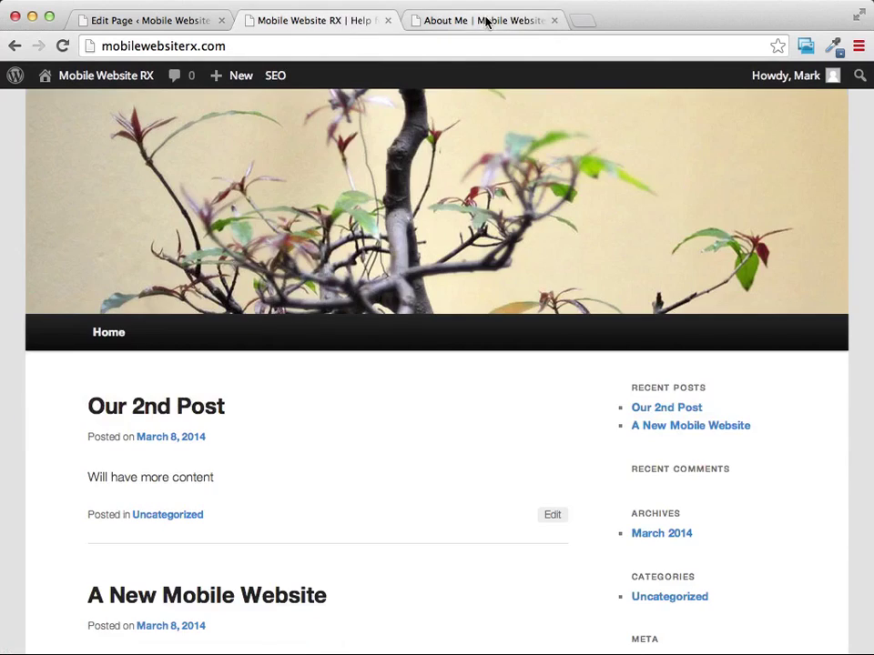
Return to the admin tab and open the Posts list to see both published posts
left_click(482, 22)
left_click(135, 22)
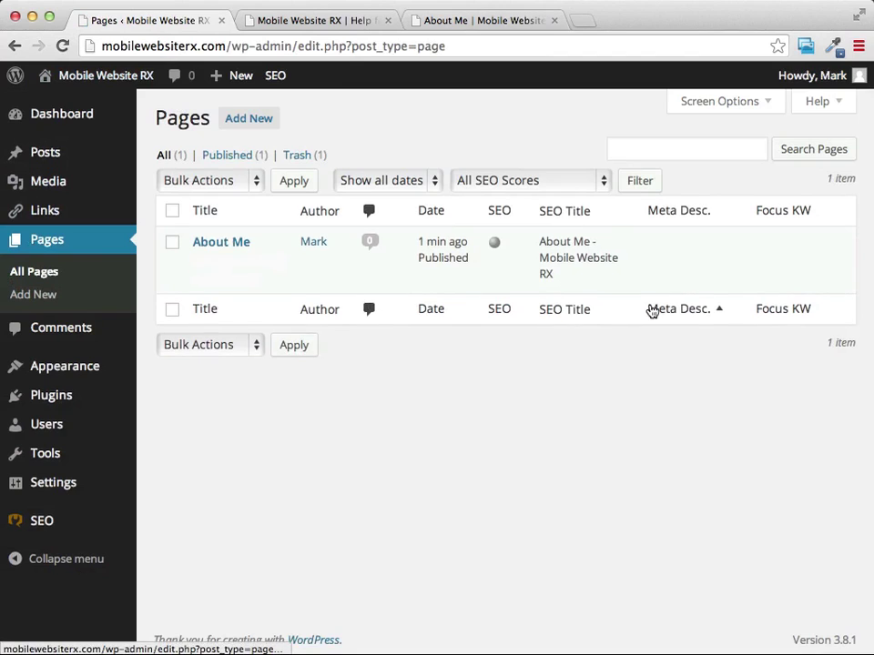
left_click(53, 160)
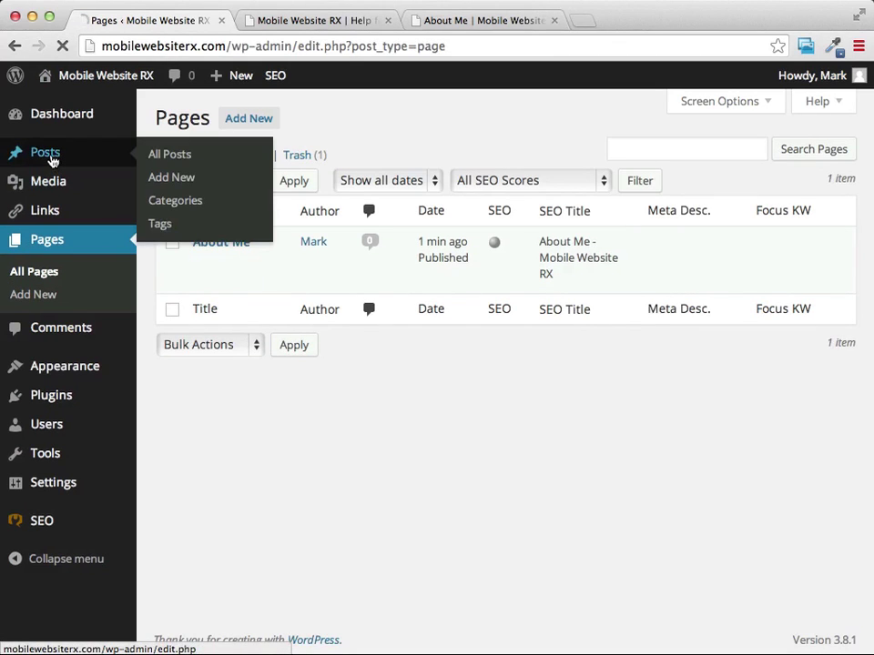